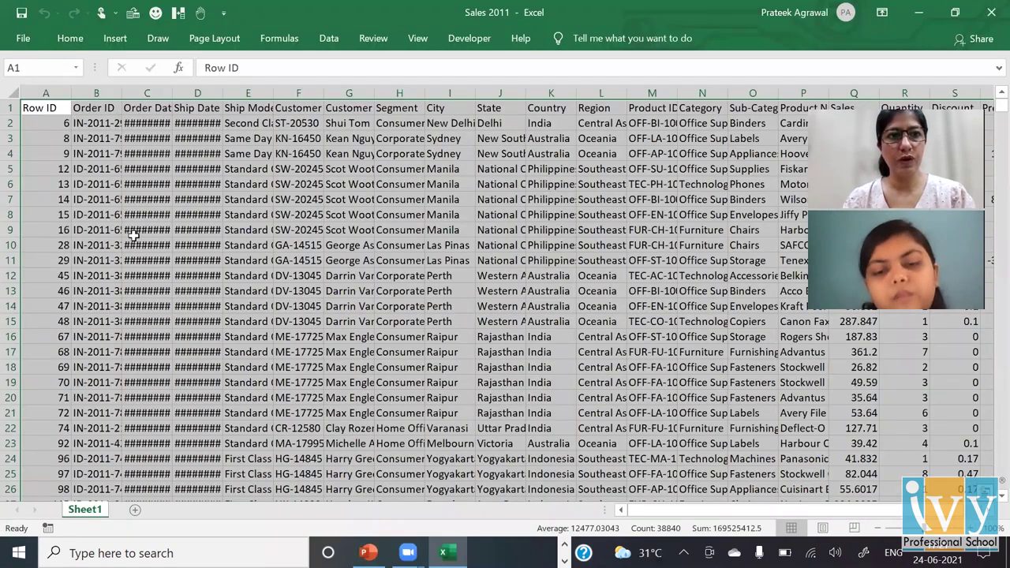
AutoFit the widths of the Row ID, Order ID and Order Date columns in the Sales 2011 sheet.
{"action": "left_click", "coordinate": [134, 234]}
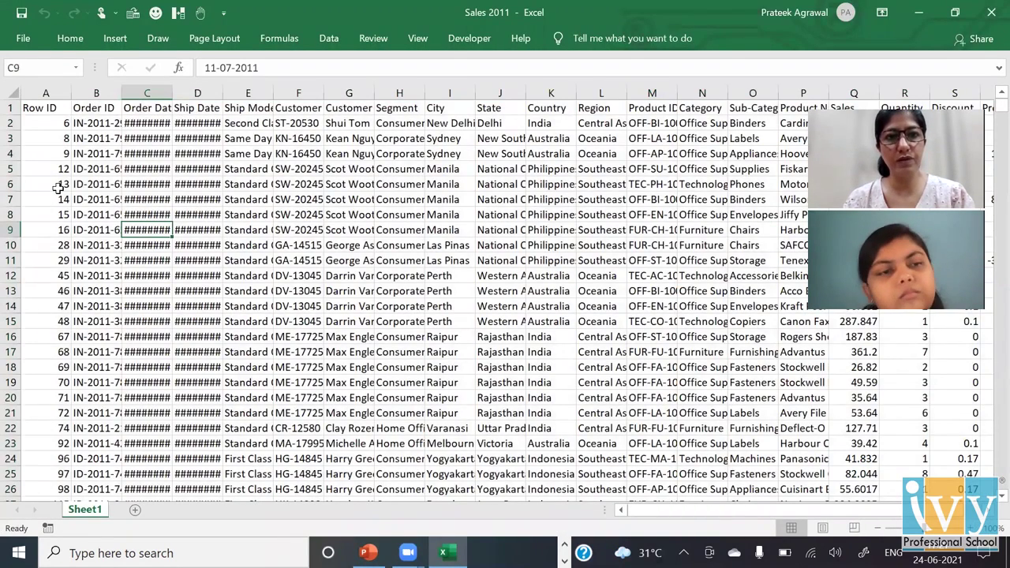
{"action": "double_click", "coordinate": [71, 94]}
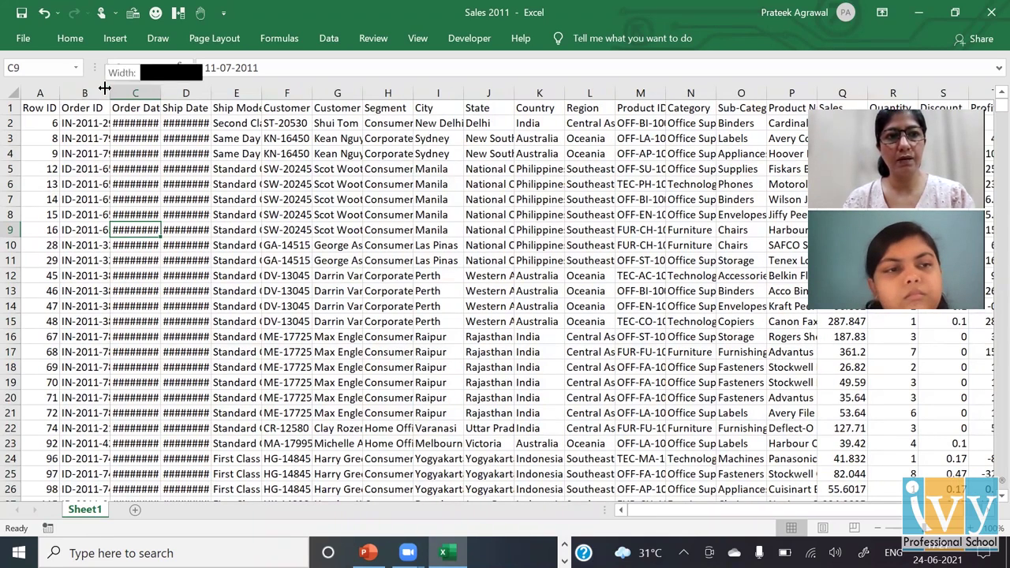
{"action": "double_click", "coordinate": [104, 89]}
{"action": "double_click", "coordinate": [187, 93]}
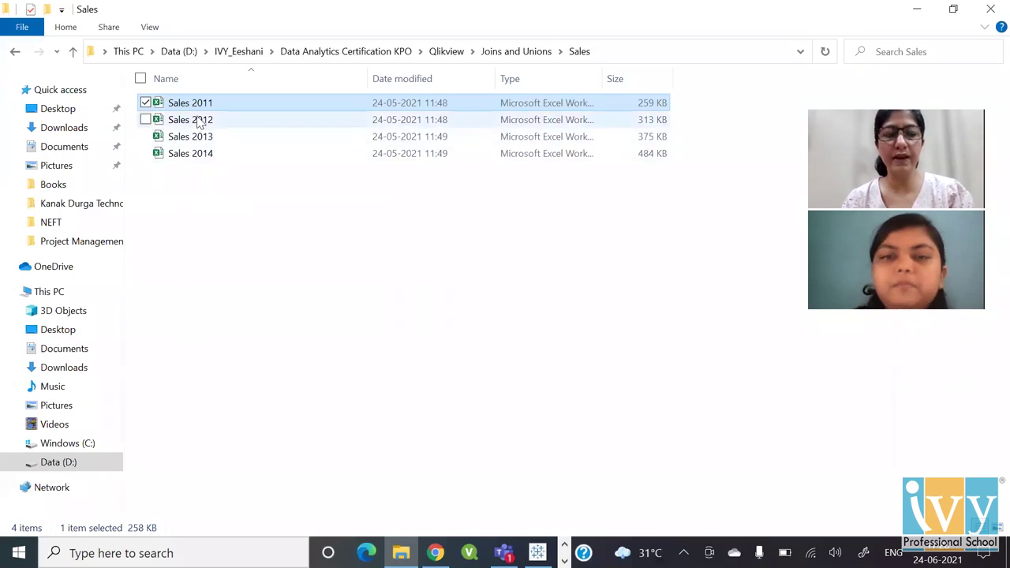
Look through the Sales 2012, Sales 2013 and Sales 2014 workbooks in File Explorer's Sales folder.
{"action": "left_click", "coordinate": [199, 122]}
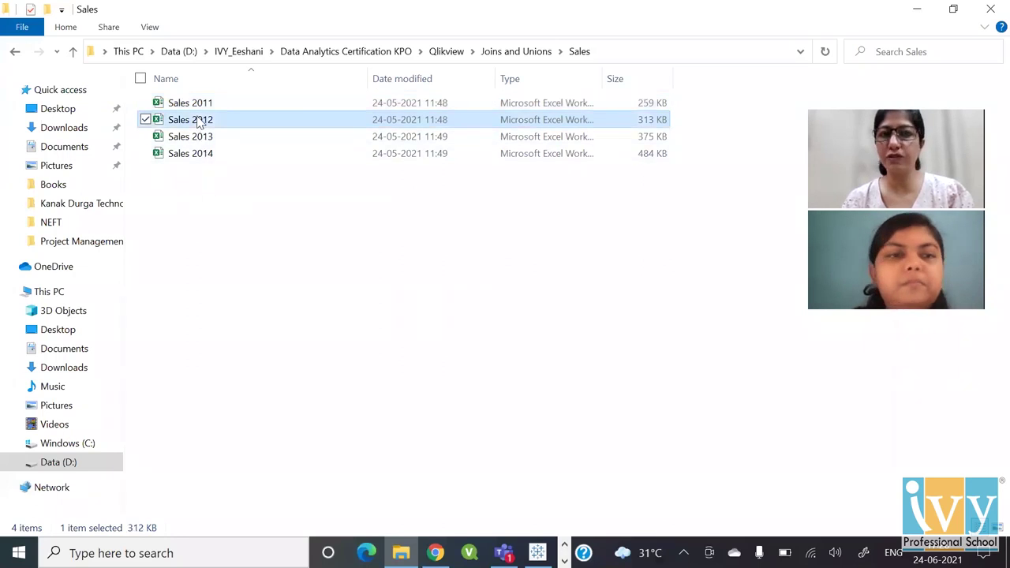
{"action": "left_click", "coordinate": [203, 138]}
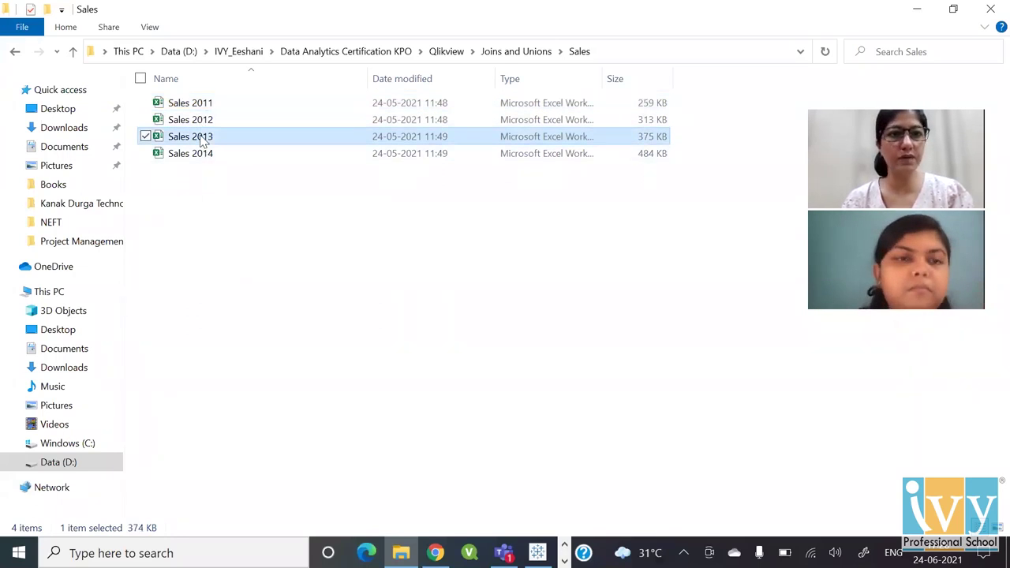
{"action": "left_click", "coordinate": [203, 155]}
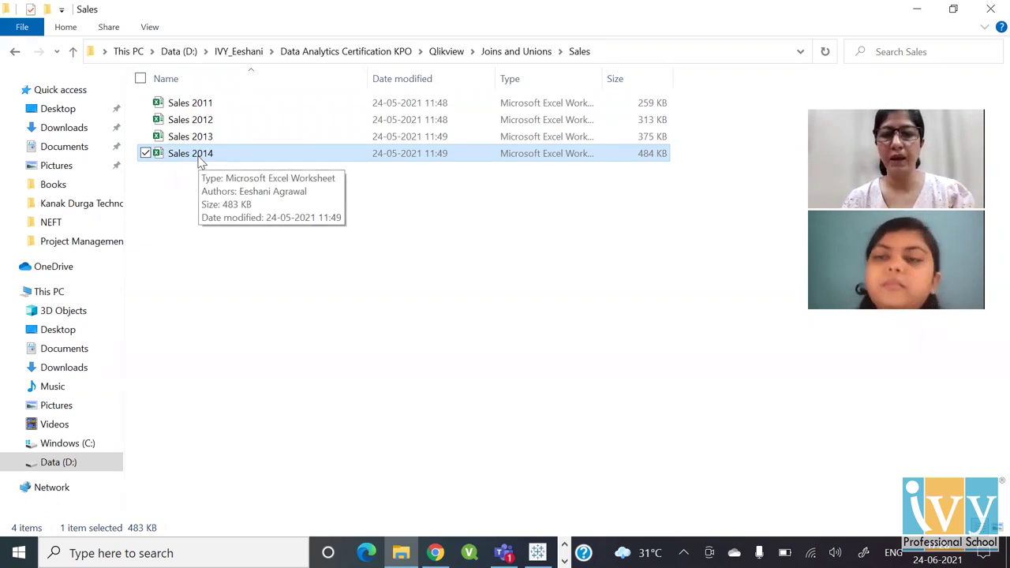
Review the yearly Sales CSV files from 2011 to 2014 in File Explorer's Sales folder, along with its parent folder Joins and Unions.
{"action": "left_click", "coordinate": [538, 552]}
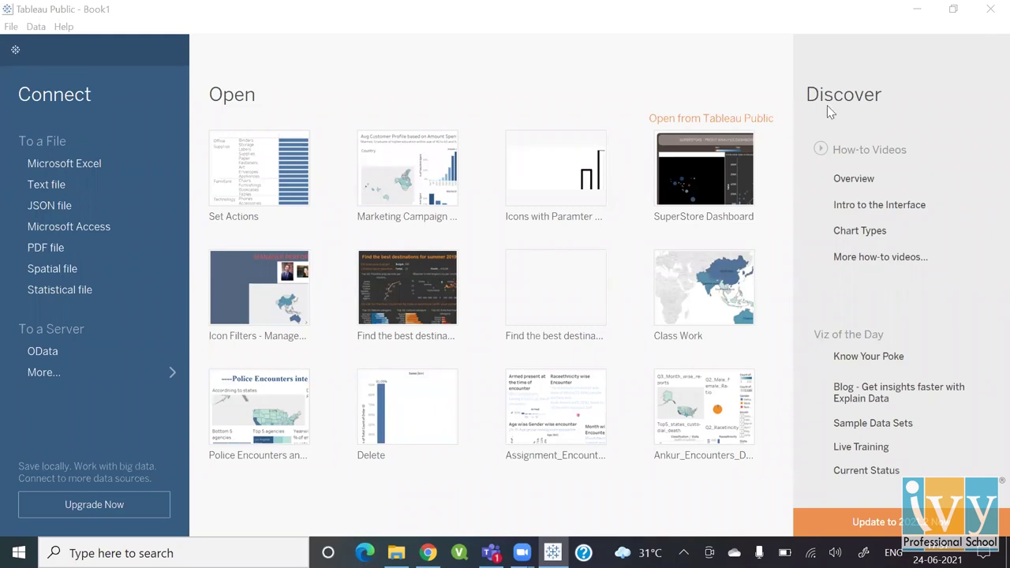
{"action": "key", "text": "alt+Tab"}
{"action": "key", "text": "alt+Tab"}
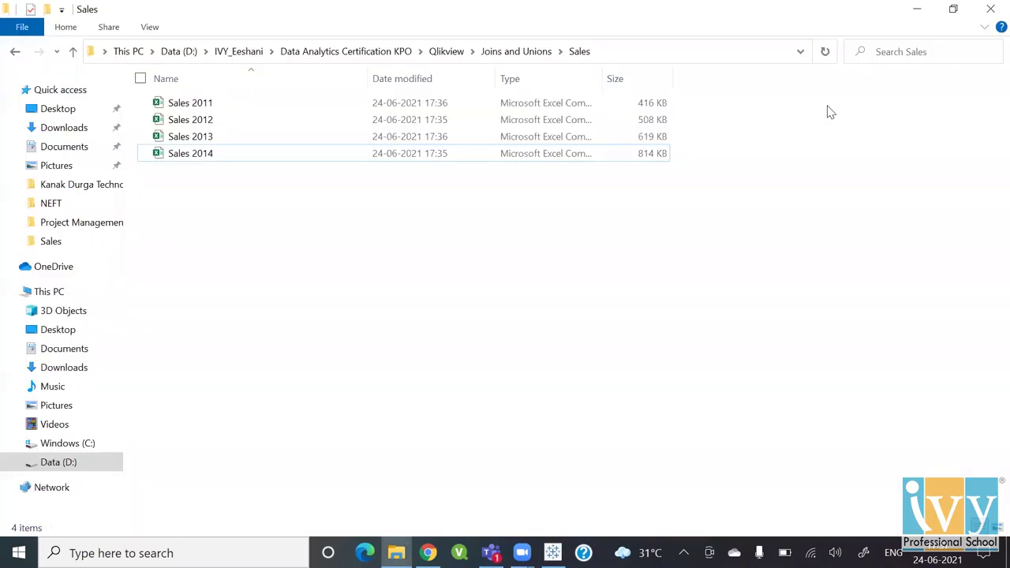
{"action": "key", "text": "Up"}
{"action": "key", "text": "Up"}
{"action": "key", "text": "Up"}
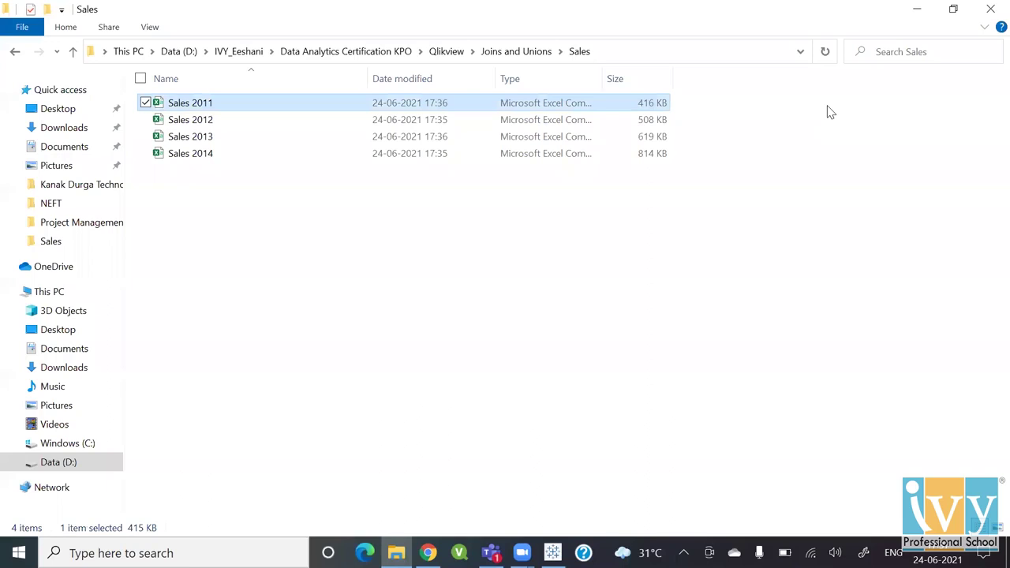
{"action": "key", "text": "Down"}
{"action": "key", "text": "Down"}
{"action": "key", "text": "Down"}
{"action": "key", "text": "Up"}
{"action": "key", "text": "Up"}
{"action": "key", "text": "Up"}
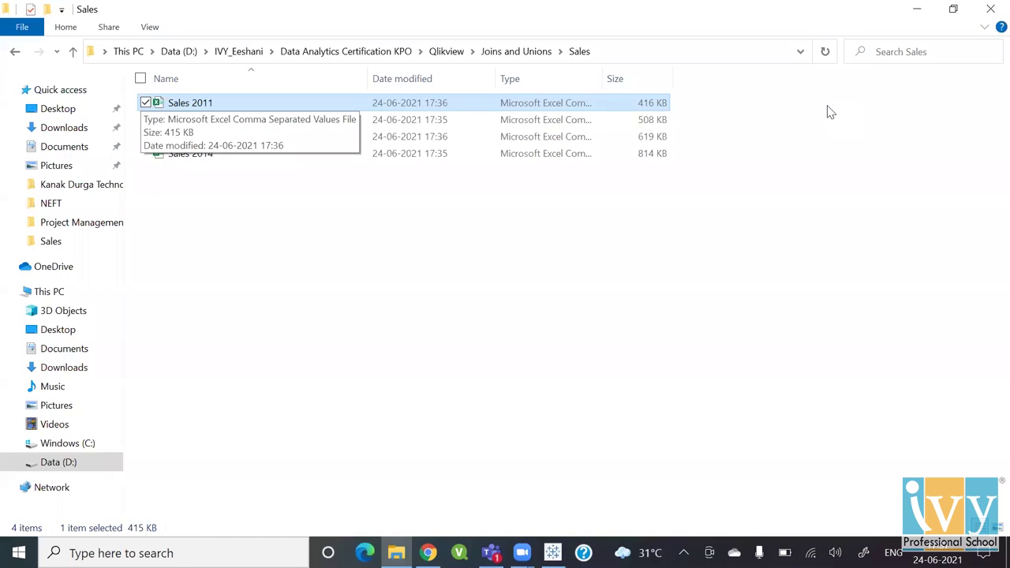
{"action": "key", "text": "BackSpace"}
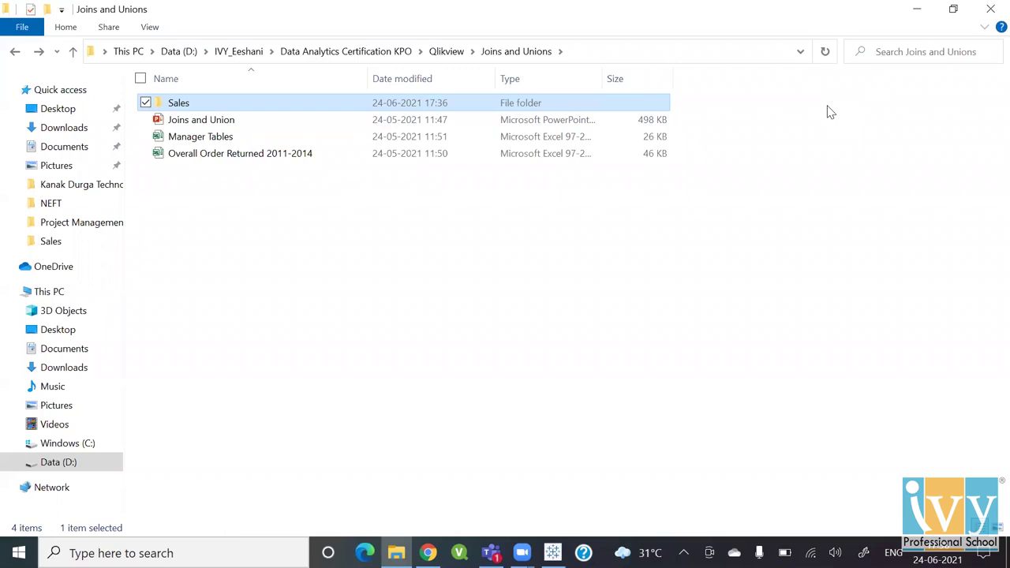
{"action": "key", "text": "Return"}
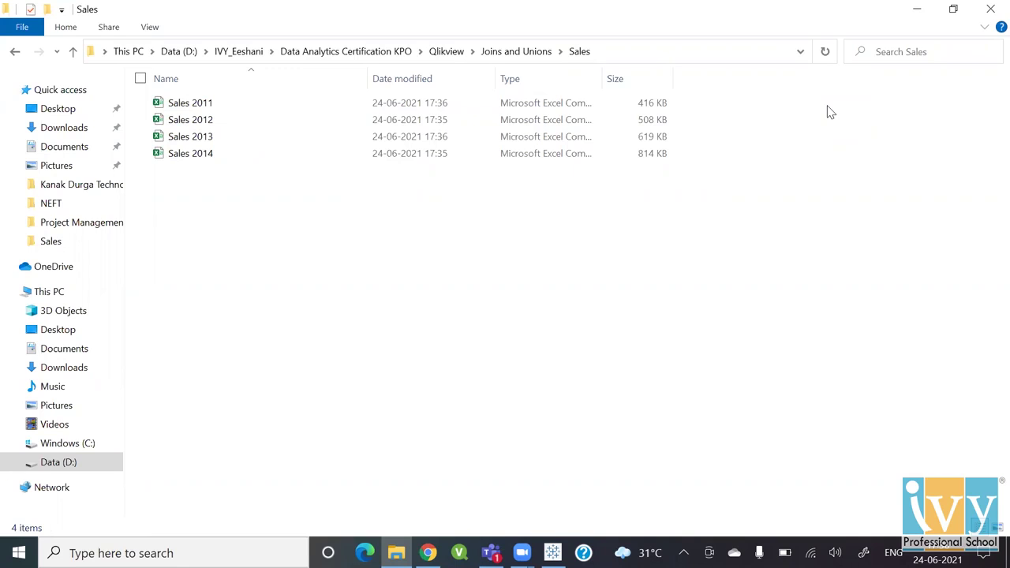
Switch to Tableau Public and connect to the Sales 2011 text file in the Sales folder.
{"action": "key", "text": "alt+Tab"}
{"action": "key", "text": "alt+Tab"}
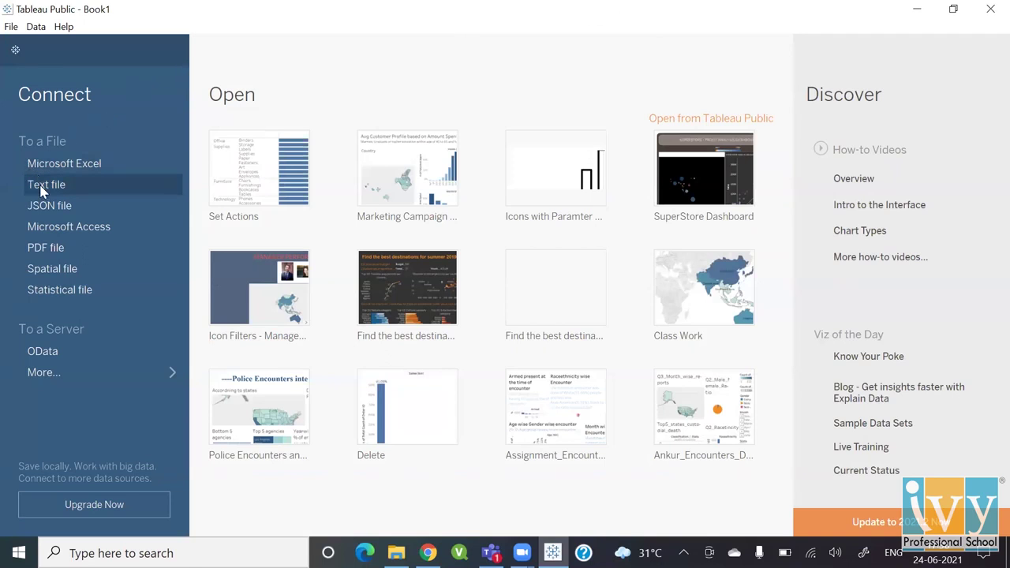
{"action": "left_click", "coordinate": [56, 188]}
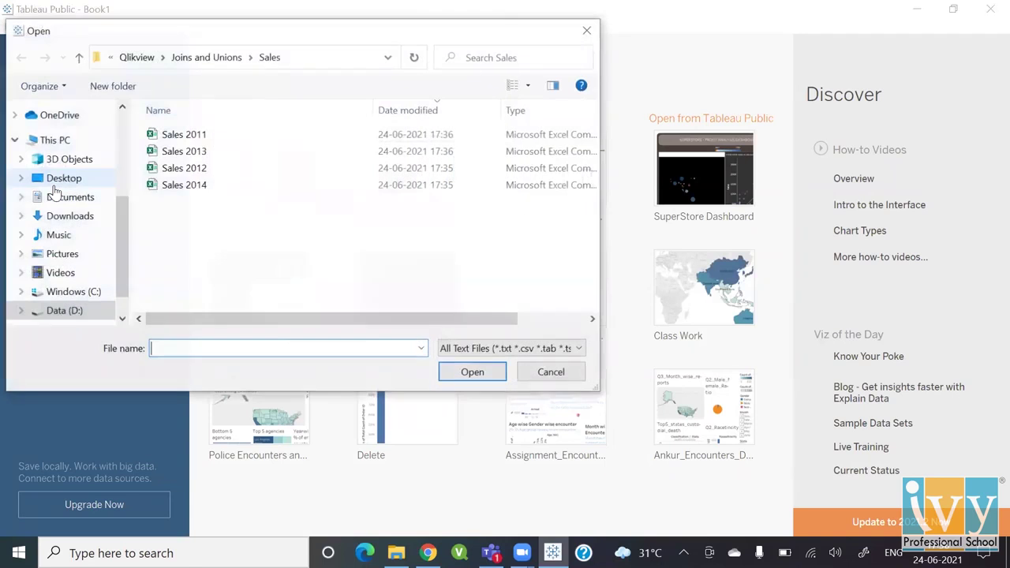
{"action": "left_click", "coordinate": [178, 136]}
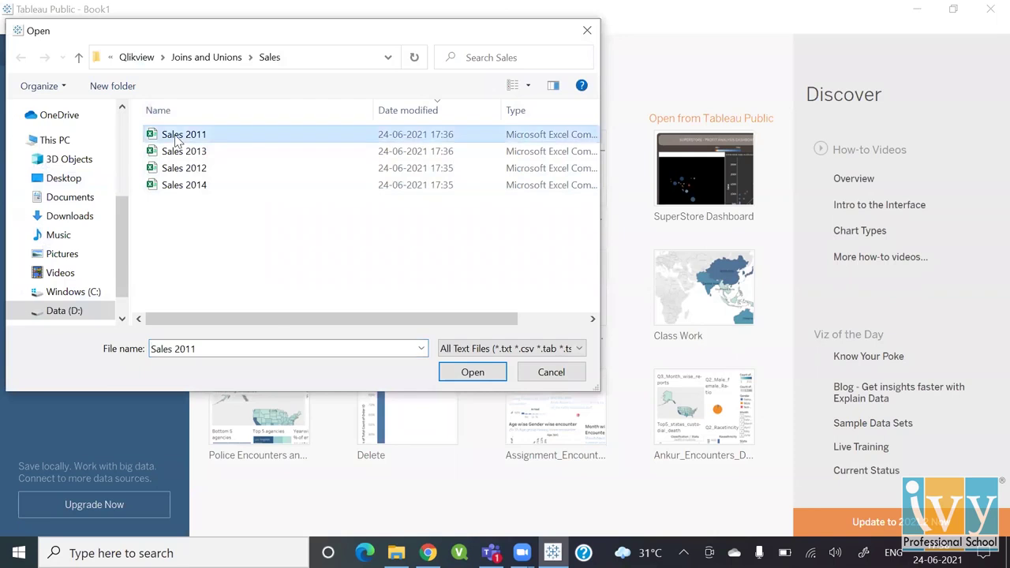
{"action": "double_click", "coordinate": [178, 135]}
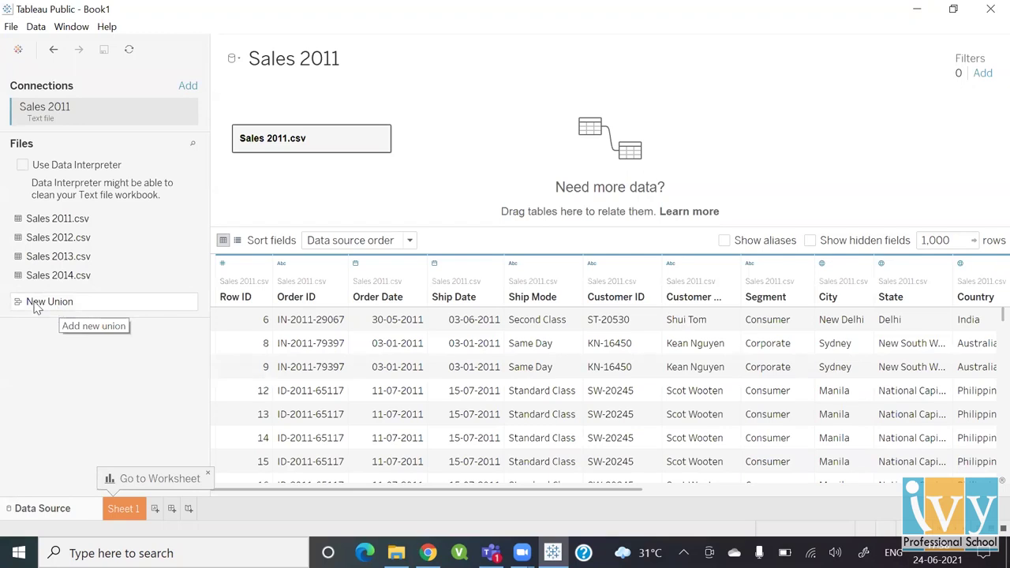
Try to add an automatic wildcard union of all files in the Sales folder alongside the Sales 2011.csv table.
{"action": "left_click_drag", "start_coordinate": [35, 306], "coordinate": [235, 195]}
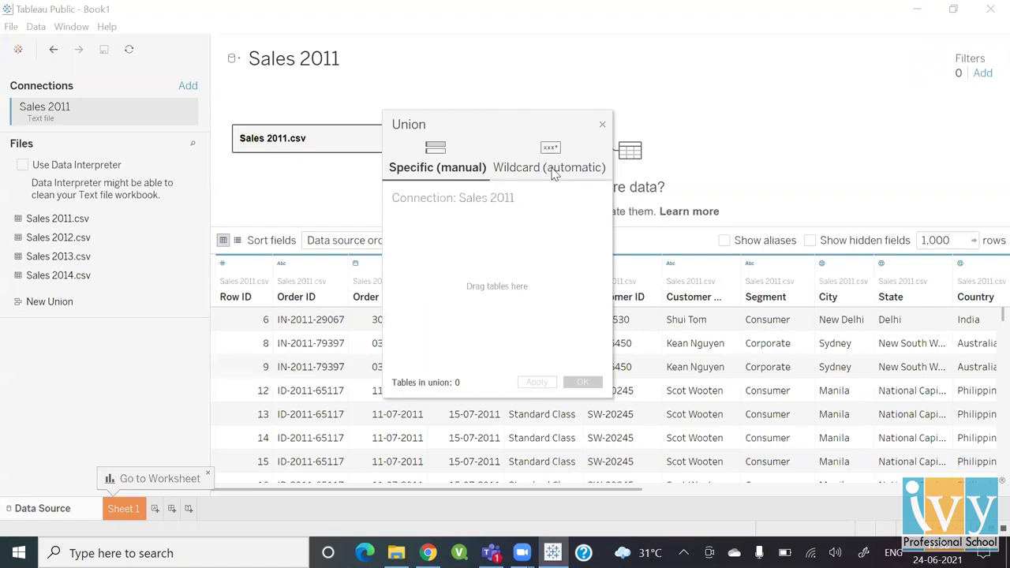
{"action": "left_click", "coordinate": [554, 170]}
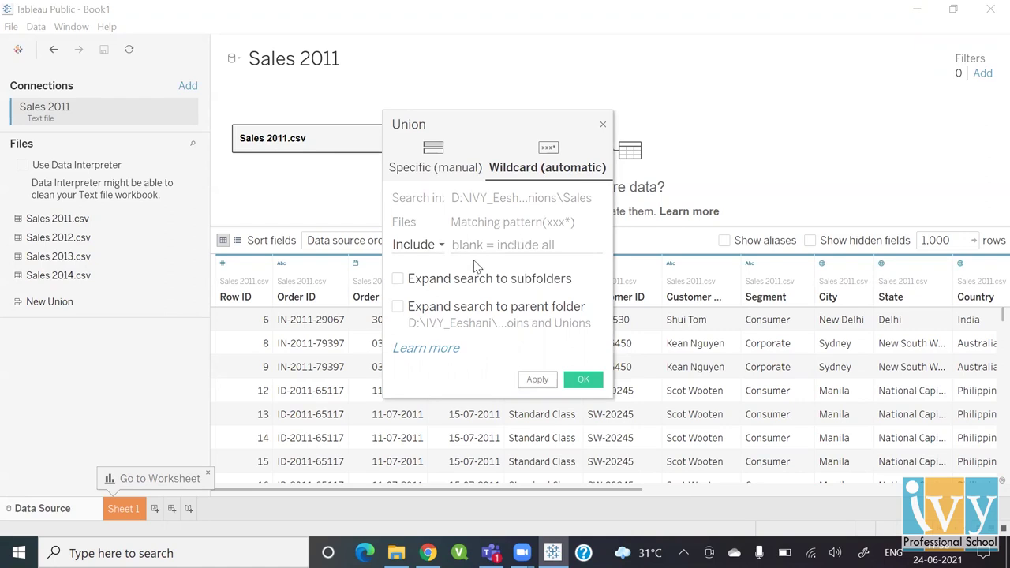
{"action": "left_click", "coordinate": [589, 382]}
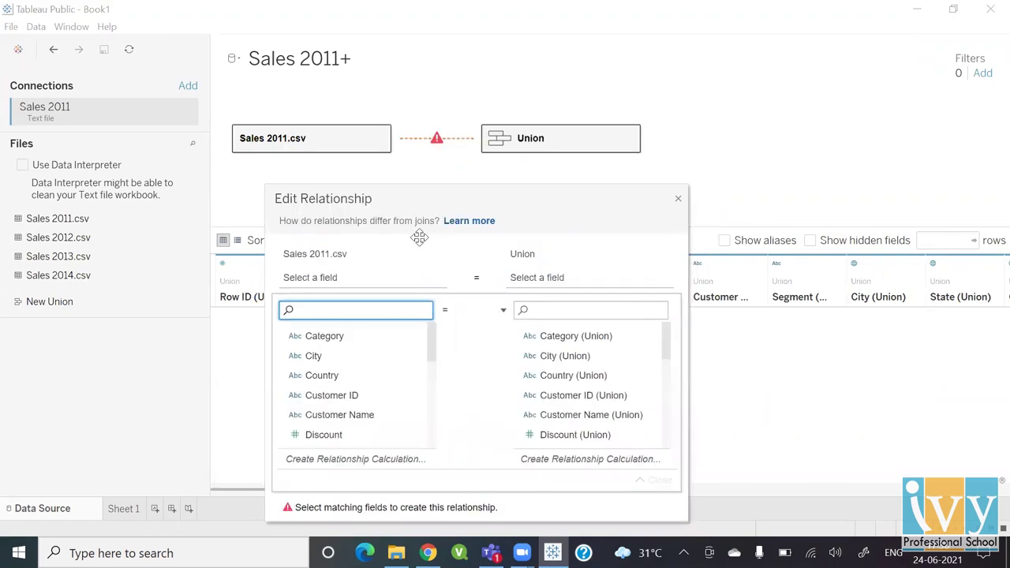
{"action": "left_click", "coordinate": [667, 235]}
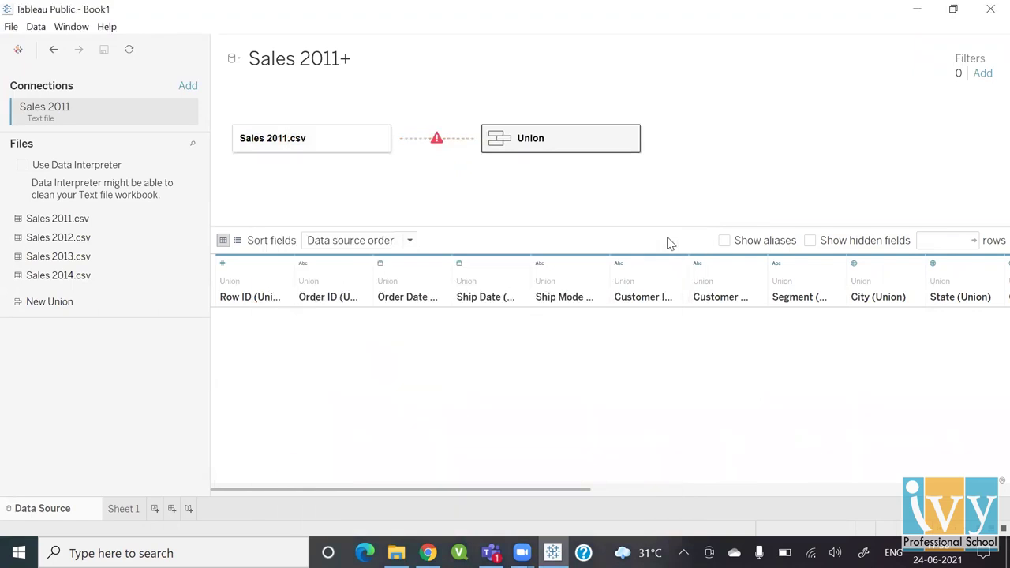
Remove Sales 2011.csv from the data source canvas and add an automatic wildcard union with a blank pattern covering all files in the Sales folder.
{"action": "left_click", "coordinate": [376, 143]}
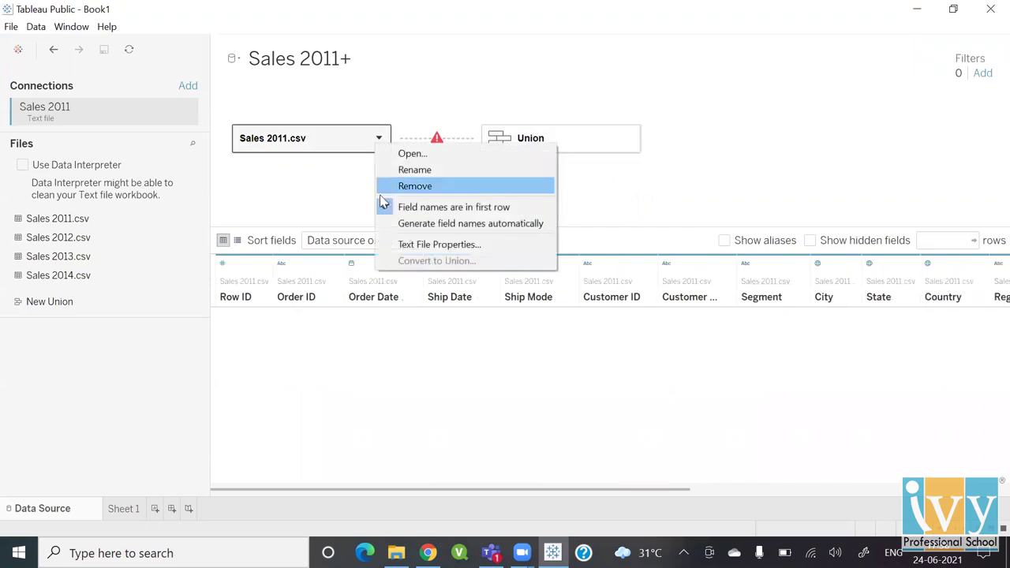
{"action": "left_click", "coordinate": [403, 186]}
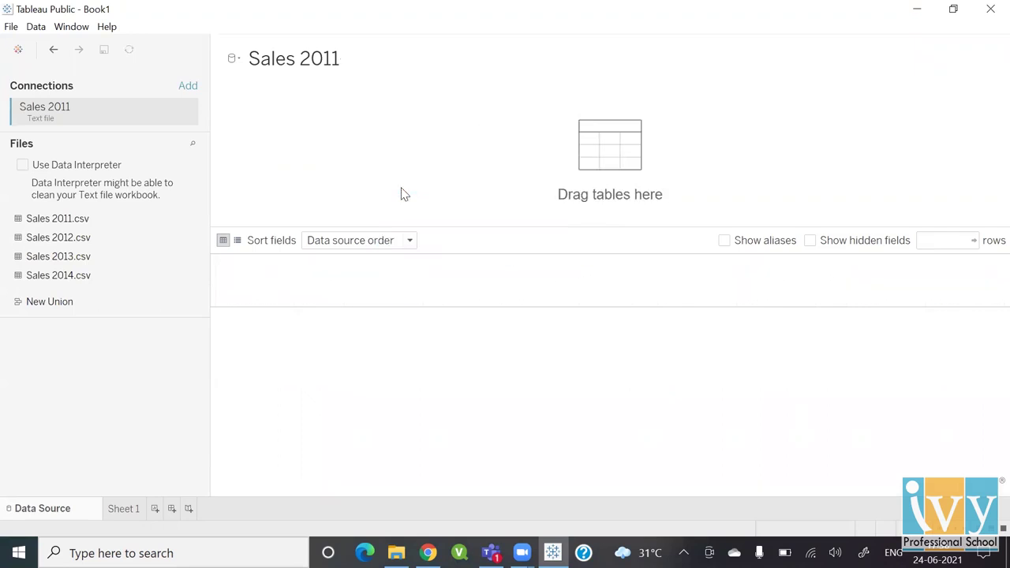
{"action": "left_click", "coordinate": [42, 301]}
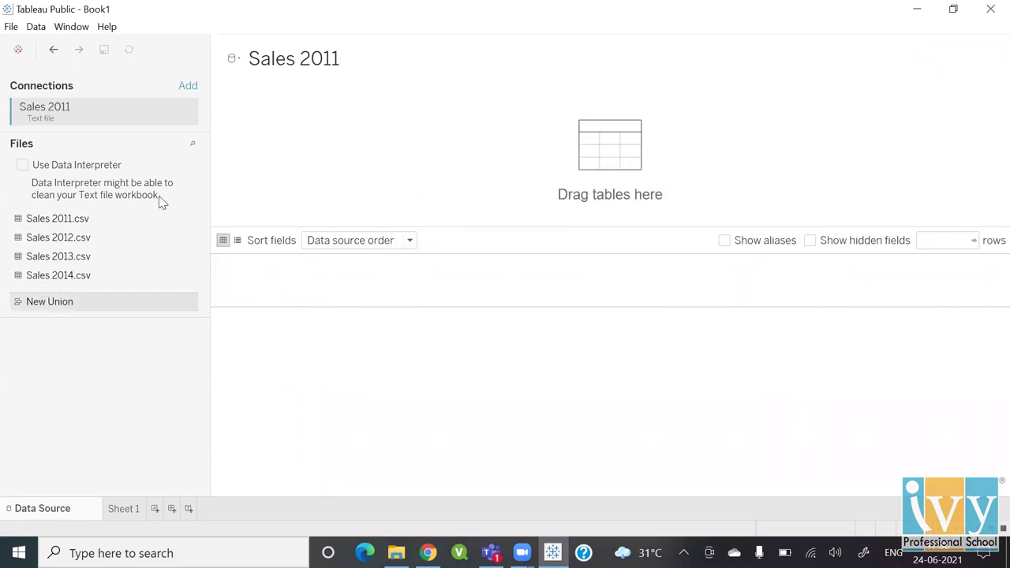
{"action": "left_click_drag", "start_coordinate": [253, 154], "coordinate": [253, 154]}
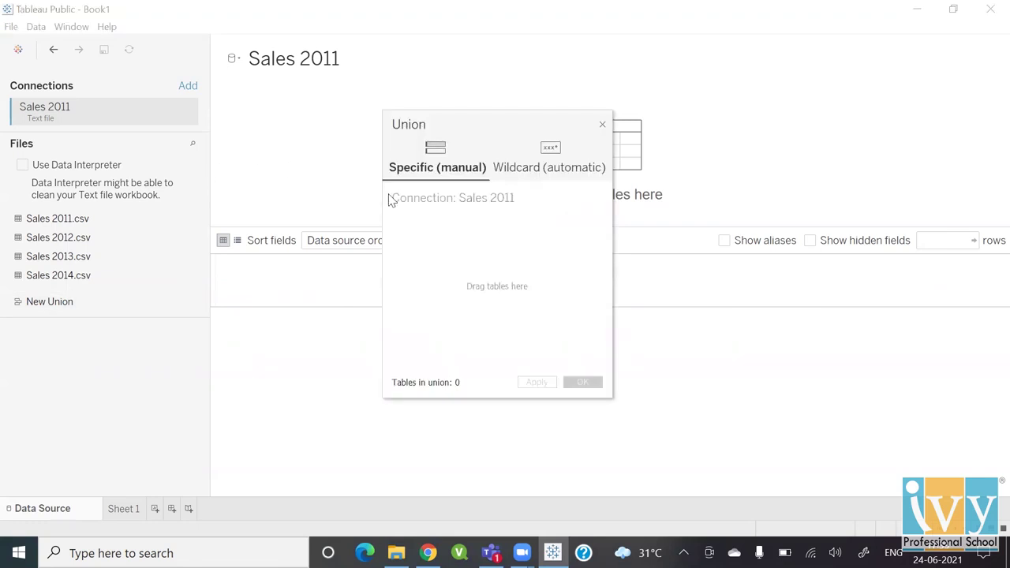
{"action": "left_click", "coordinate": [555, 164]}
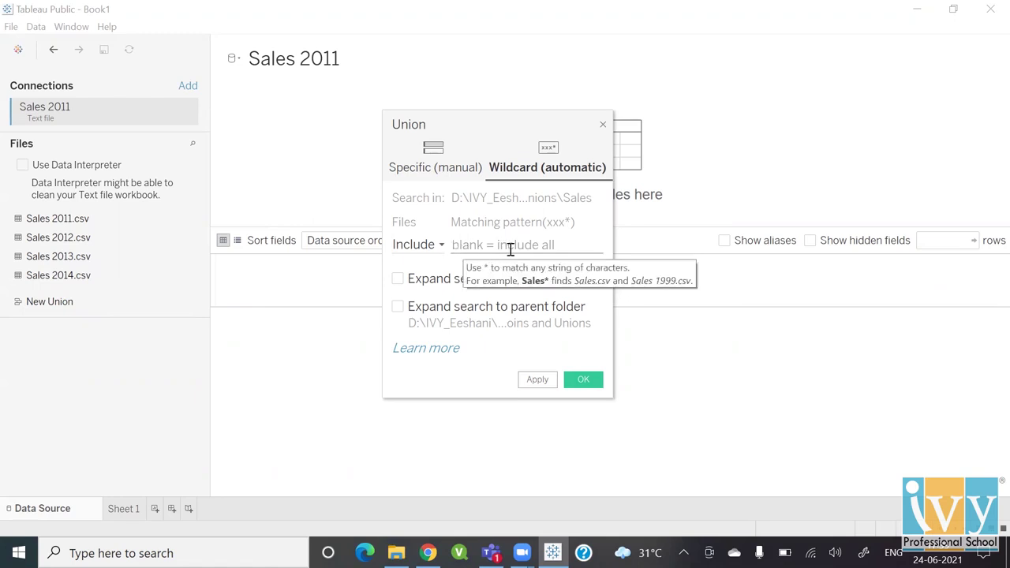
{"action": "left_click", "coordinate": [574, 386]}
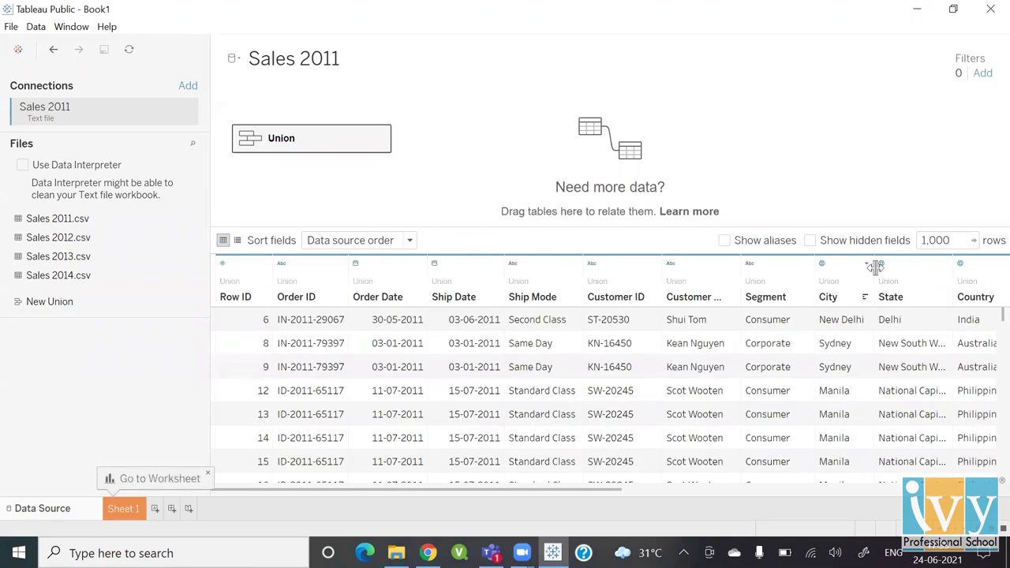
Set the number of rows shown in the union's data preview to 20000.
{"action": "double_click", "coordinate": [955, 240]}
{"action": "type", "text": "200"}
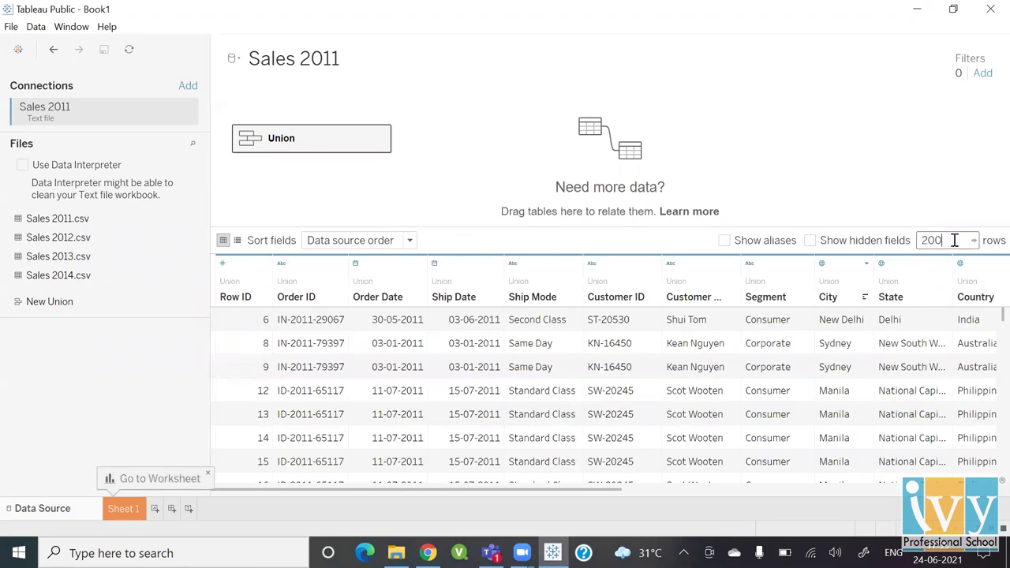
{"action": "type", "text": "00"}
{"action": "key", "text": "Return"}
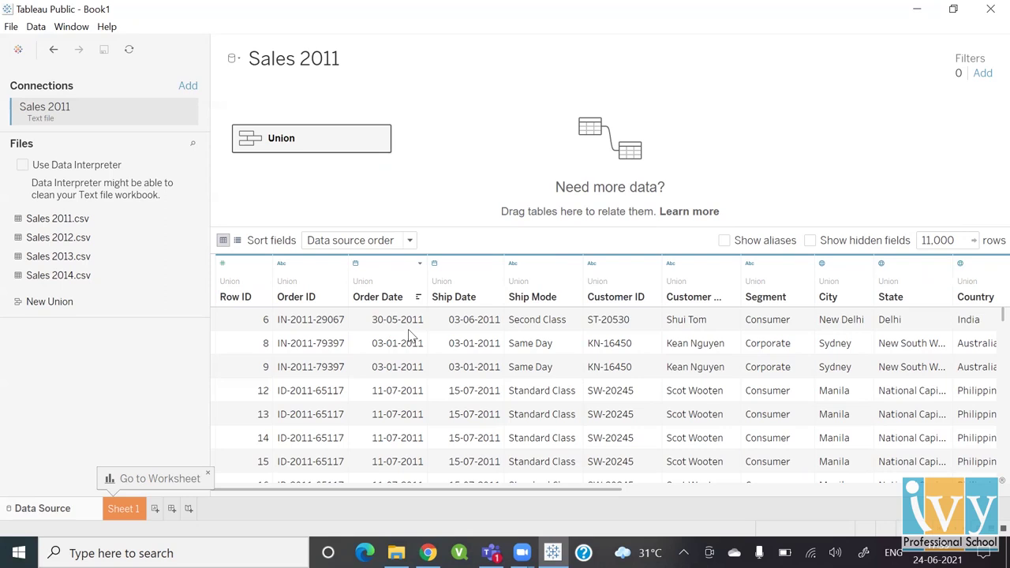
Sort the union preview by Order Date ascending and descending to check the years covered, and return to the original order.
{"action": "left_click", "coordinate": [419, 298]}
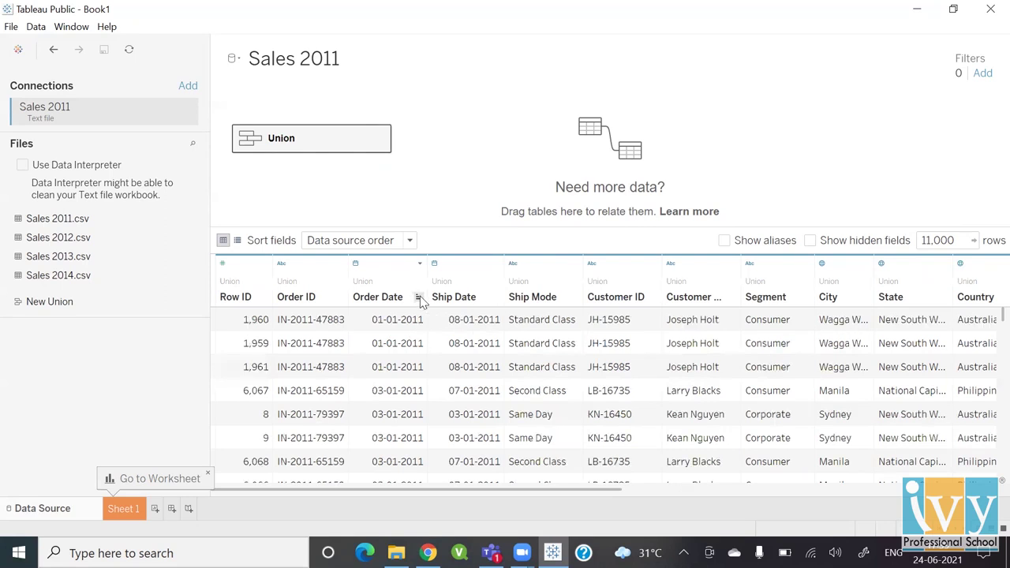
{"action": "left_click", "coordinate": [419, 297]}
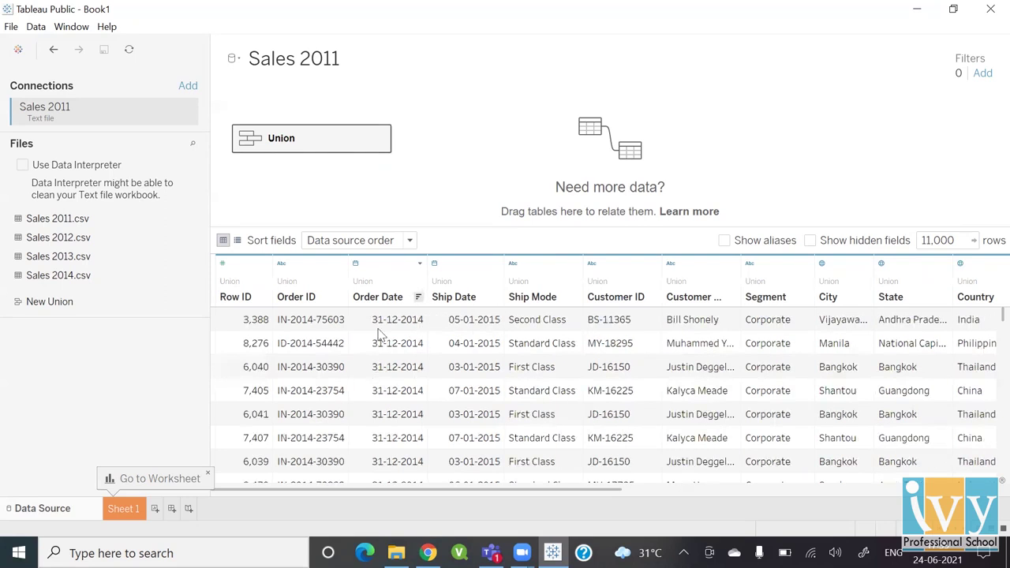
{"action": "left_click", "coordinate": [419, 298]}
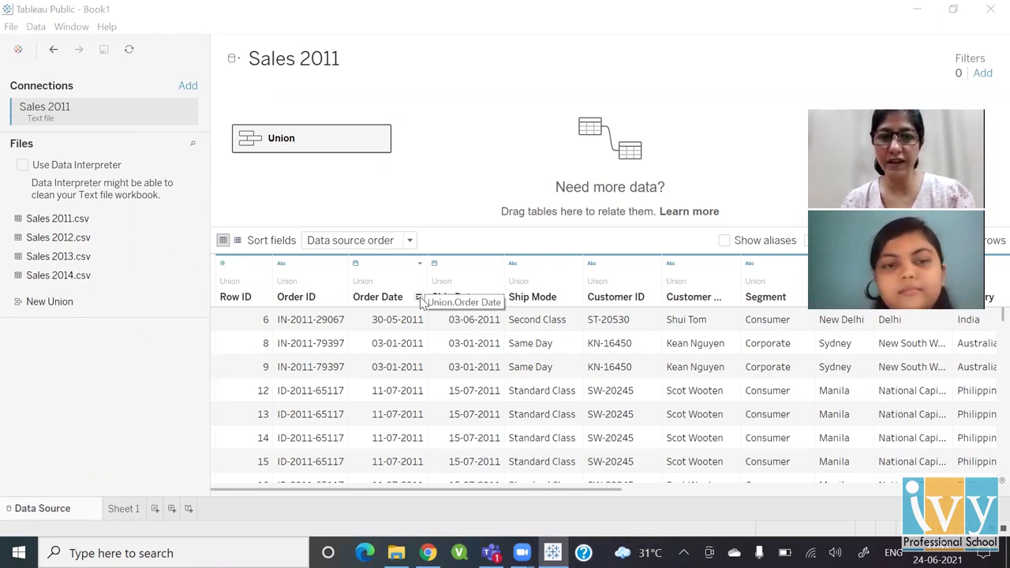
{"action": "left_click", "coordinate": [419, 297]}
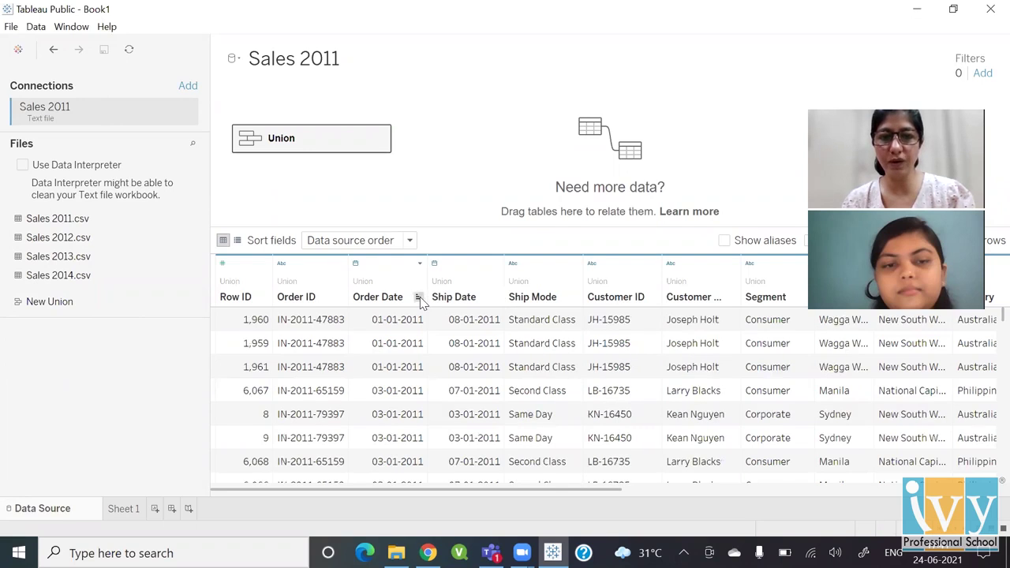
{"action": "left_click", "coordinate": [419, 298]}
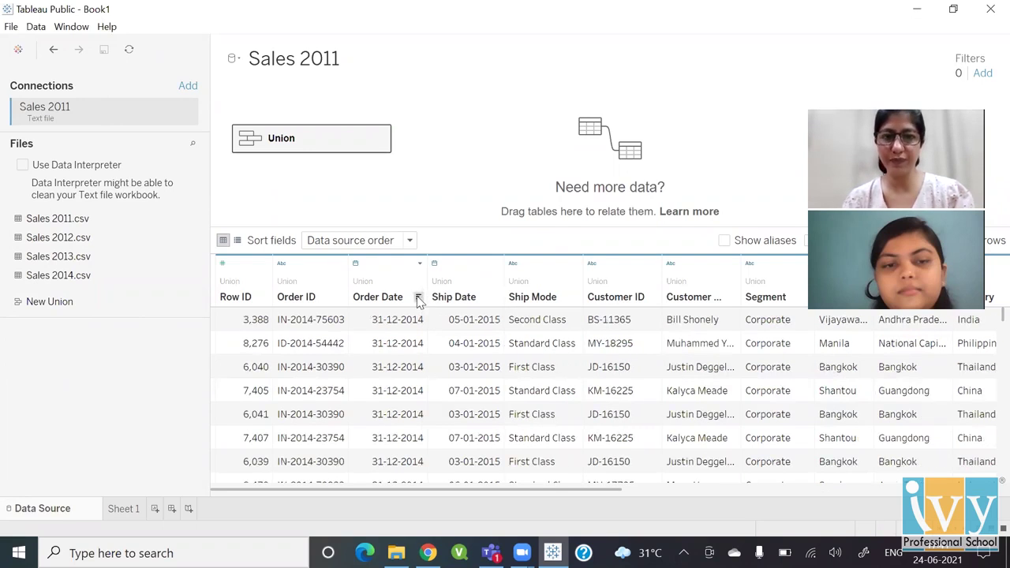
{"action": "left_click", "coordinate": [419, 297]}
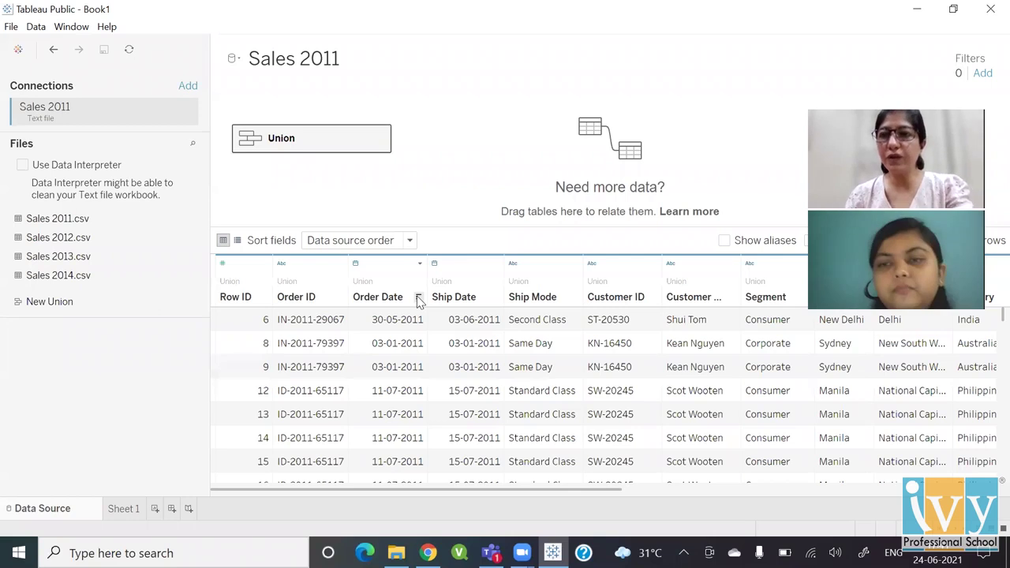
Open the Sheet 1 worksheet to work with the unioned sales data.
{"action": "left_click", "coordinate": [122, 510]}
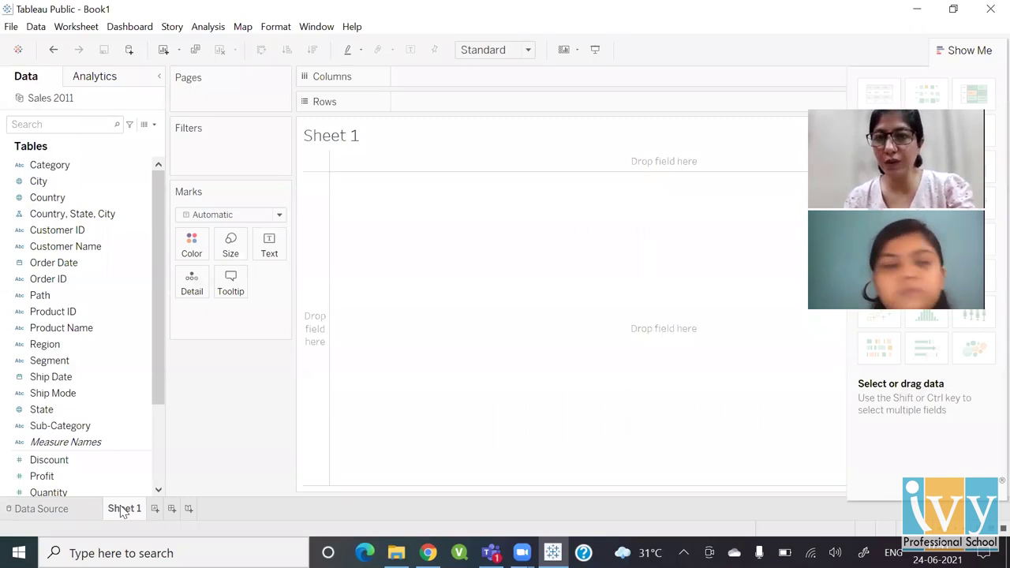
Build a text table of Profit by year of Order Date in Sheet 1.
{"action": "left_click", "coordinate": [37, 267]}
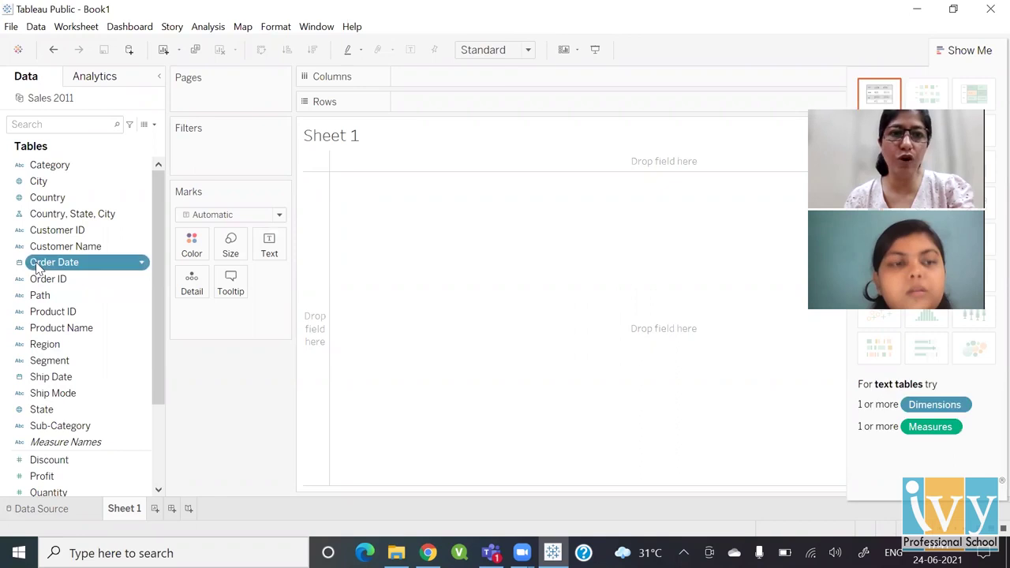
{"action": "double_click", "coordinate": [37, 267]}
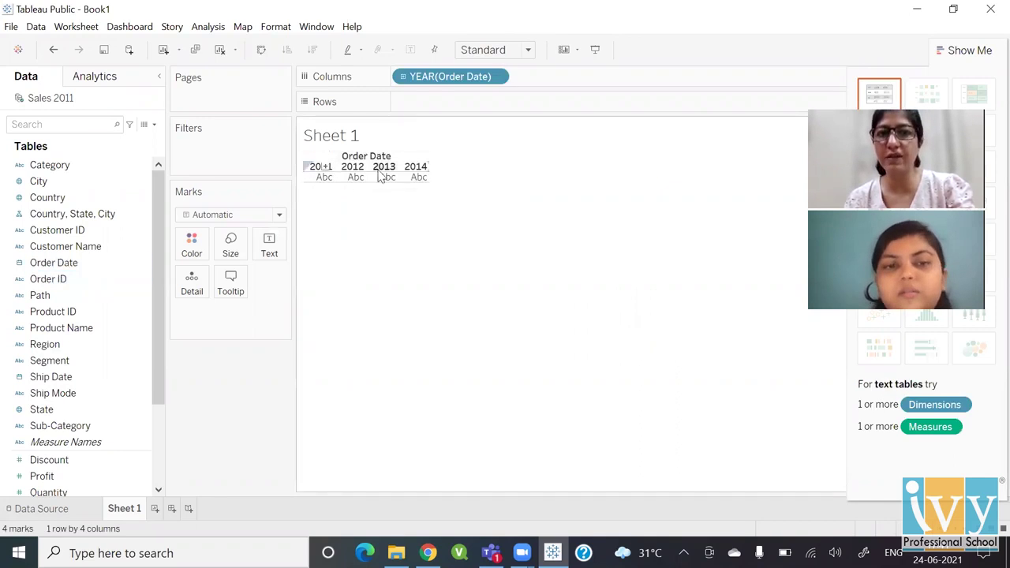
{"action": "double_click", "coordinate": [54, 476]}
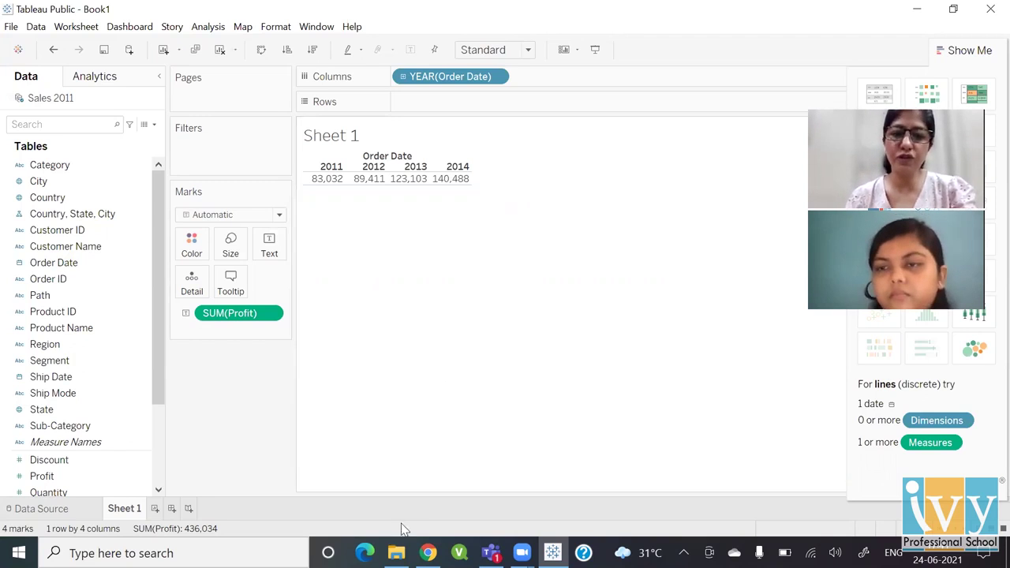
Open the Overall Order Returned 2011-2014 workbook from the Joins and Unions folder in Excel and widen columns A and B to fit their contents.
{"action": "left_click", "coordinate": [396, 552]}
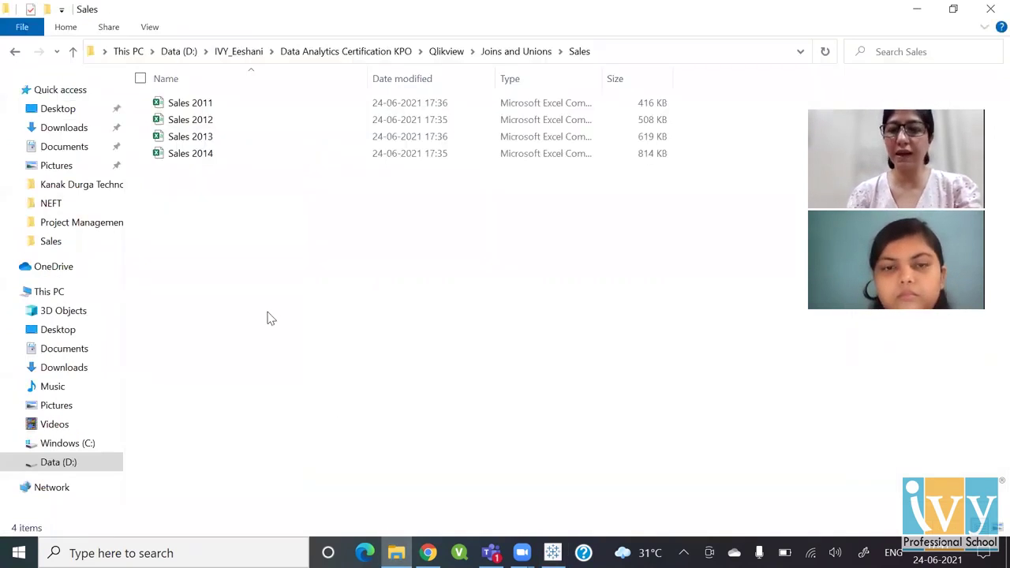
{"action": "key", "text": "BackSpace"}
{"action": "key", "text": "Down"}
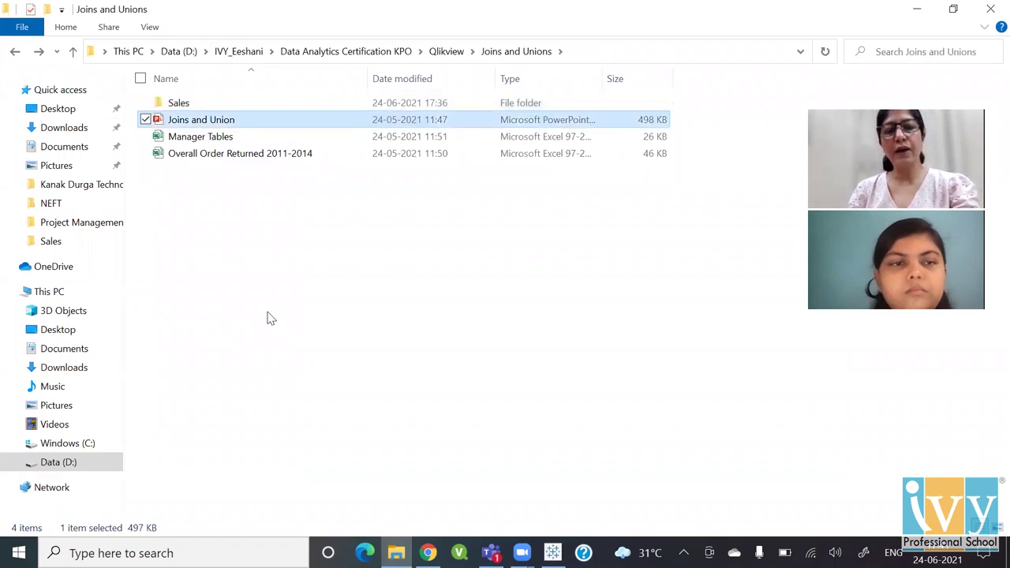
{"action": "key", "text": "Down"}
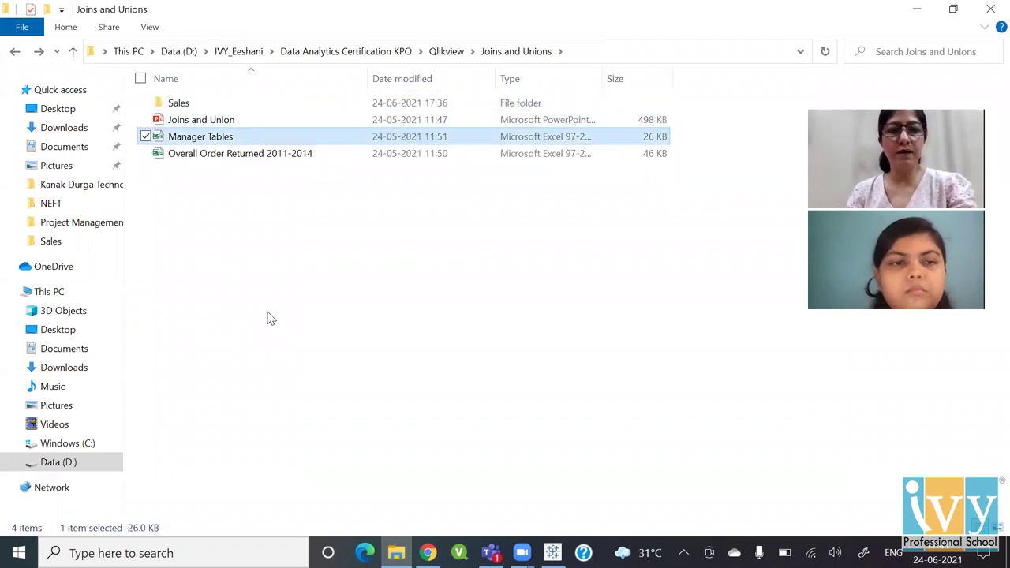
{"action": "key", "text": "Down"}
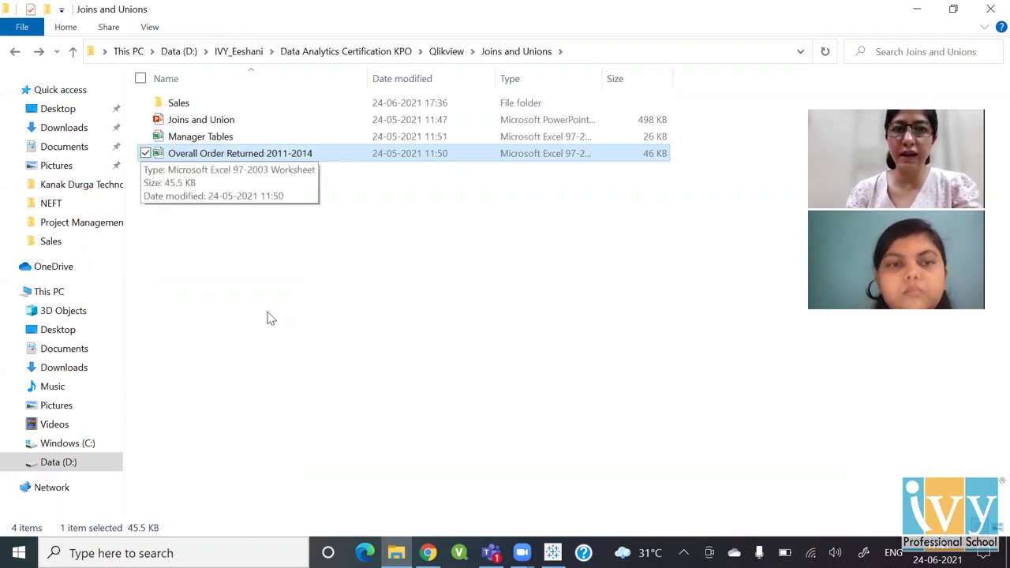
{"action": "key", "text": "Return"}
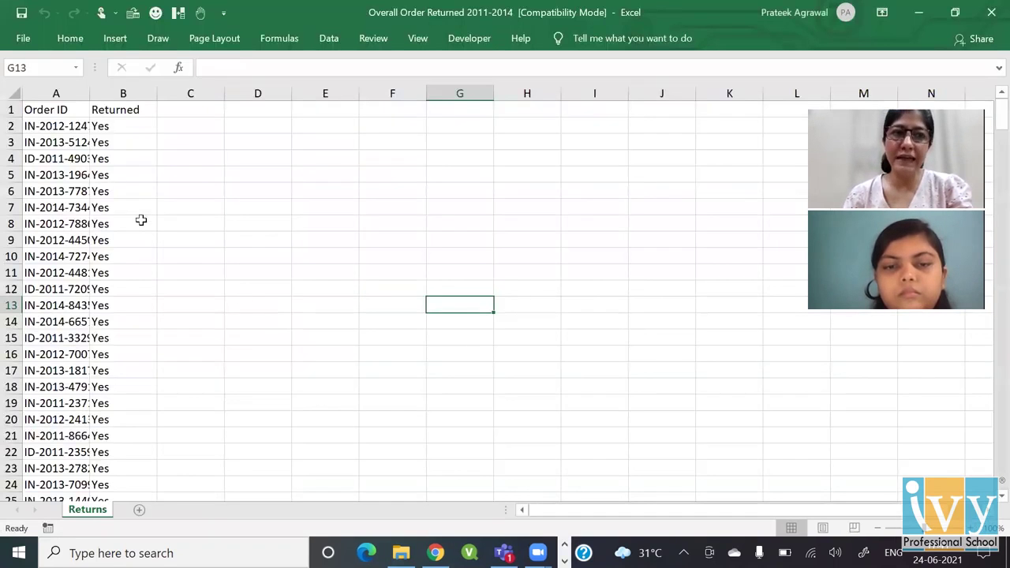
{"action": "left_click_drag", "start_coordinate": [87, 96], "coordinate": [177, 94]}
{"action": "left_click_drag", "start_coordinate": [245, 93], "coordinate": [275, 93]}
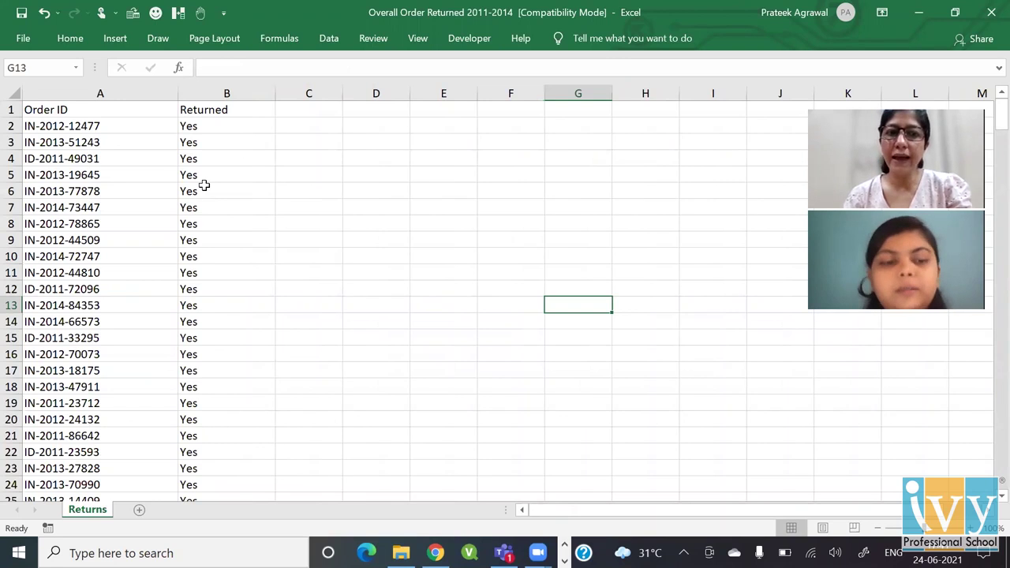
Switch back to Tableau Public, add a new worksheet and show the distinct count of Order ID on Rows.
{"action": "key", "text": "alt+Tab"}
{"action": "key", "text": "alt+Tab"}
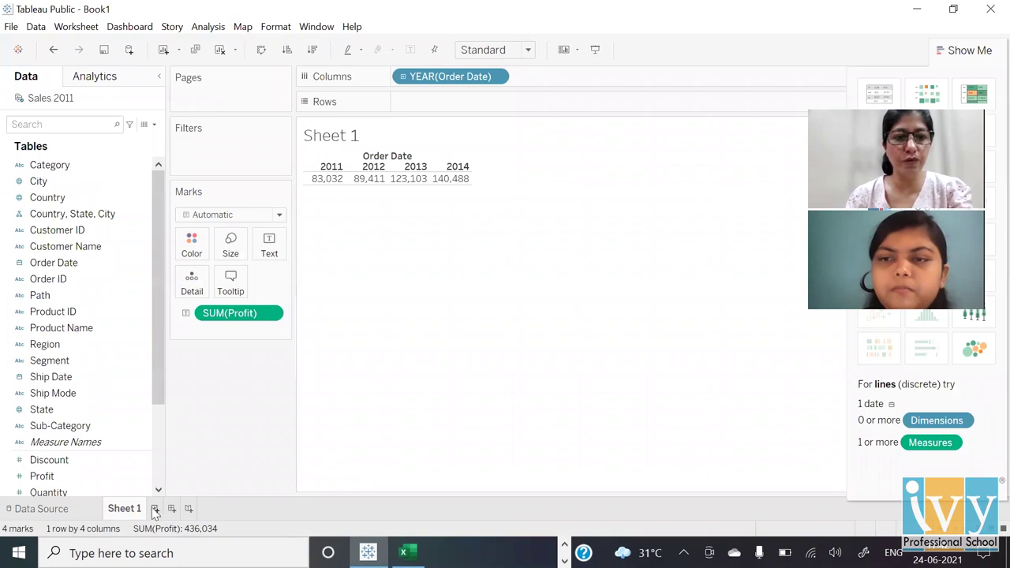
{"action": "left_click", "coordinate": [154, 509]}
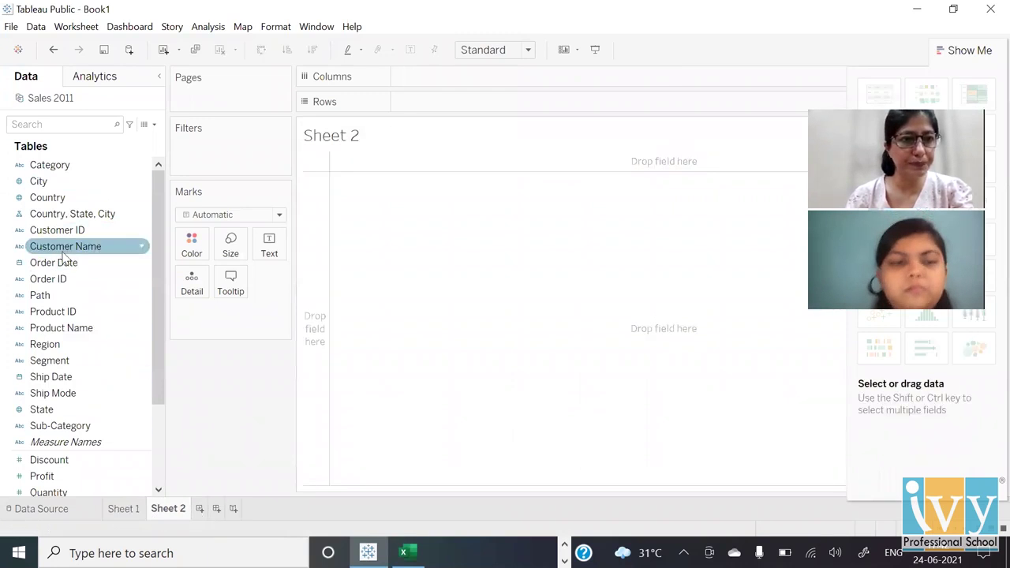
{"action": "double_click", "coordinate": [61, 279]}
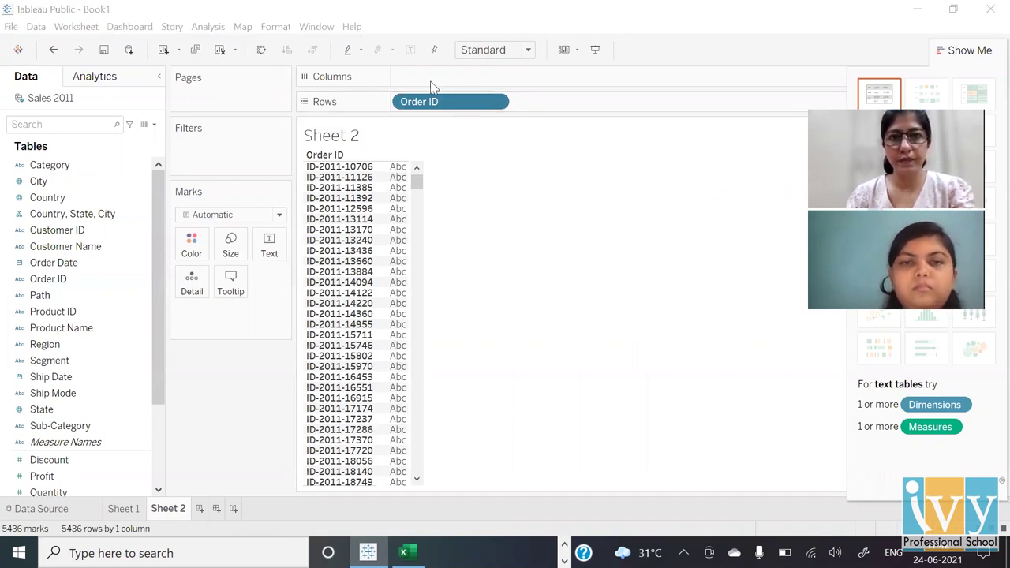
{"action": "left_click", "coordinate": [497, 105]}
{"action": "mouse_move", "coordinate": [462, 304]}
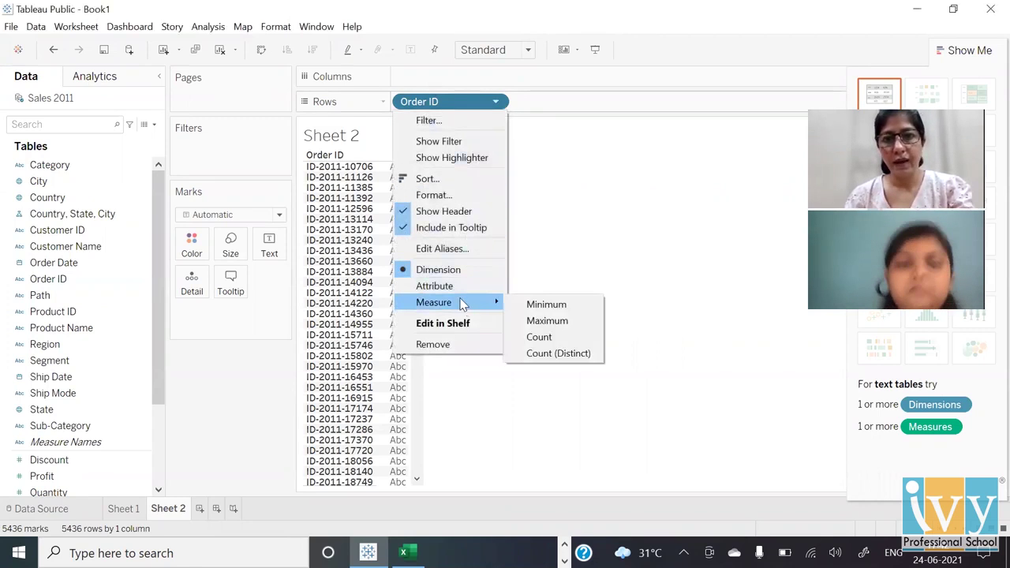
{"action": "left_click", "coordinate": [545, 353]}
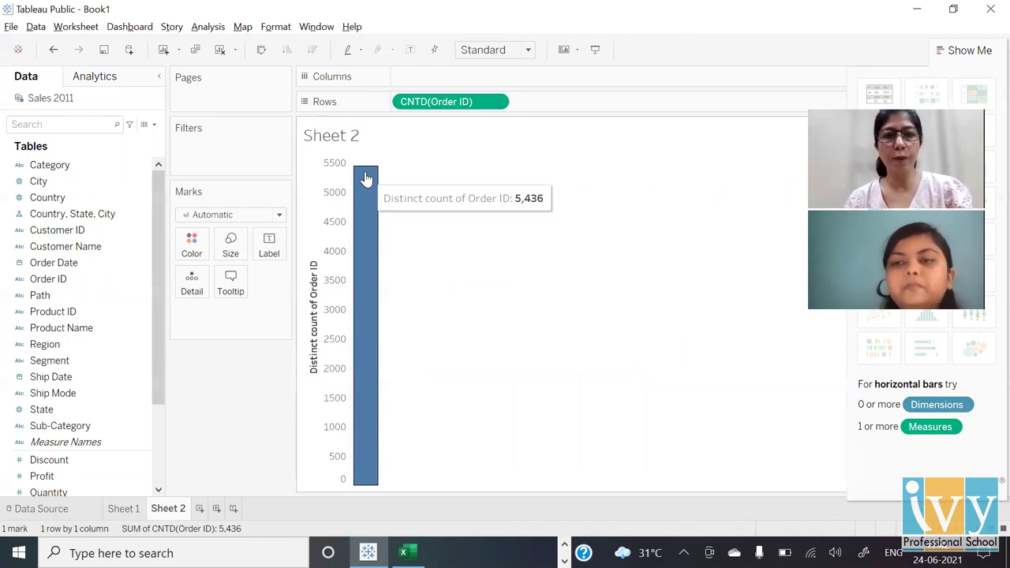
Switch to the returns workbook in Excel and select all Order ID values to count them, ending back at cell A2.
{"action": "key", "text": "alt+Tab"}
{"action": "key", "text": "alt+Tab"}
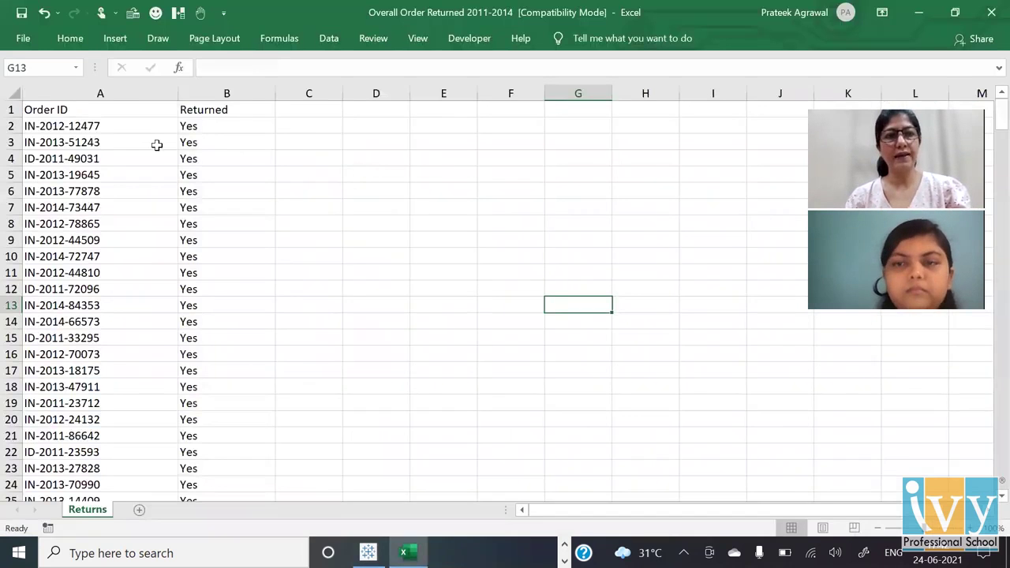
{"action": "left_click", "coordinate": [100, 127]}
{"action": "key", "text": "ctrl+shift+Down"}
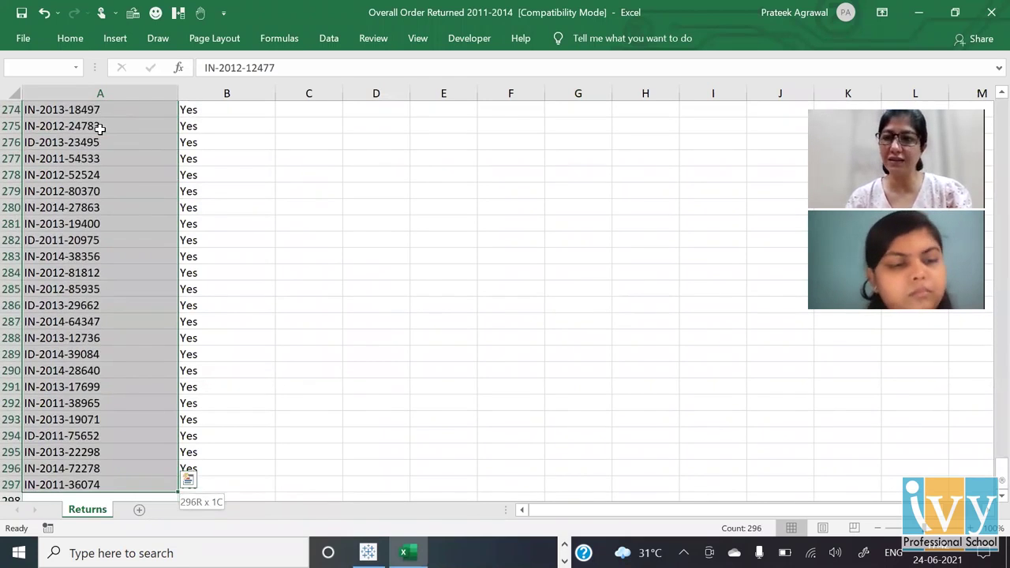
{"action": "key", "text": "ctrl+Home"}
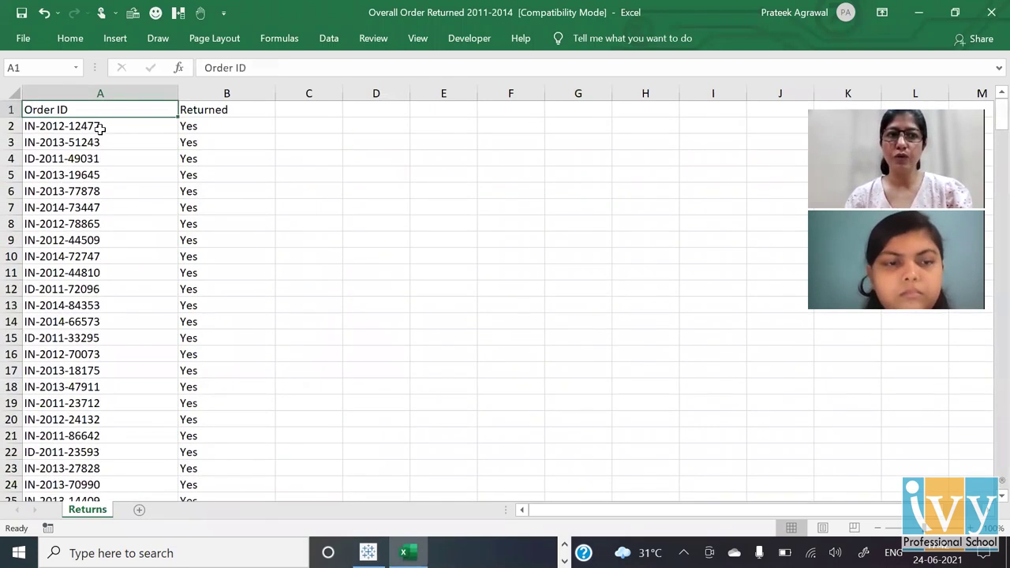
{"action": "left_click", "coordinate": [100, 128]}
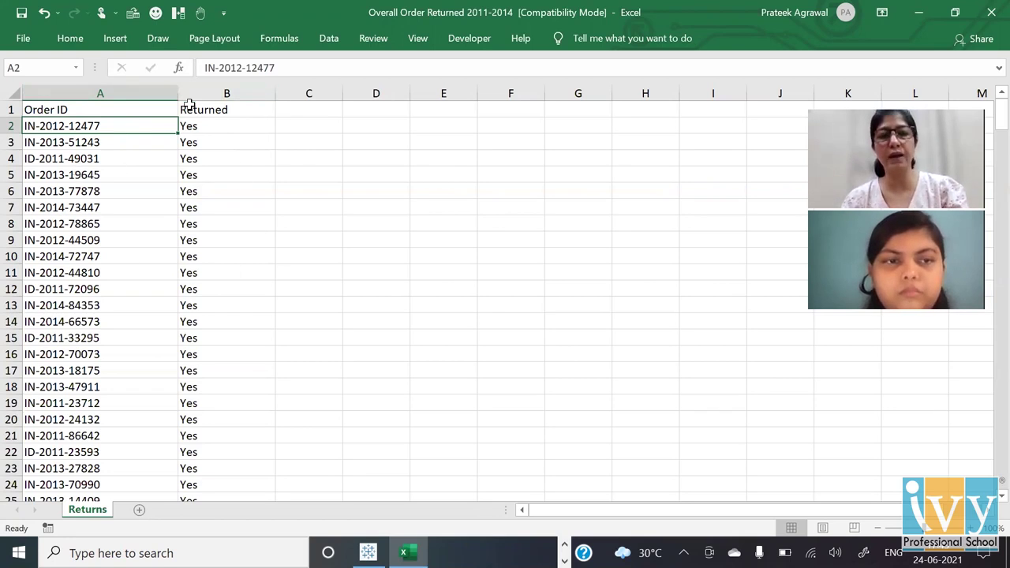
Return to Tableau's data source page and add an Excel connection to Overall Order Returned 2011-2014 from the Joins and Unions folder.
{"action": "key", "text": "alt+Tab"}
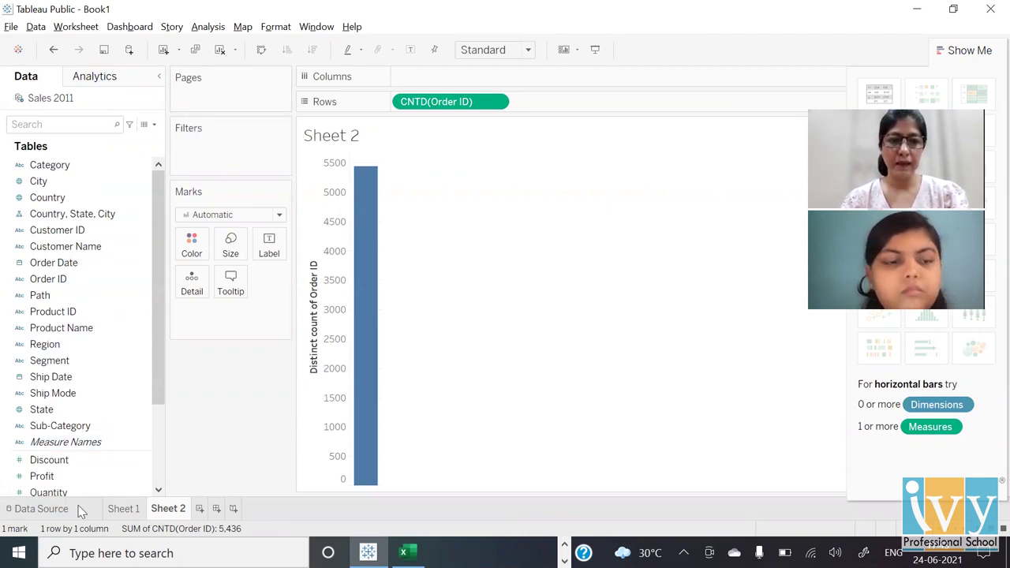
{"action": "left_click", "coordinate": [41, 508]}
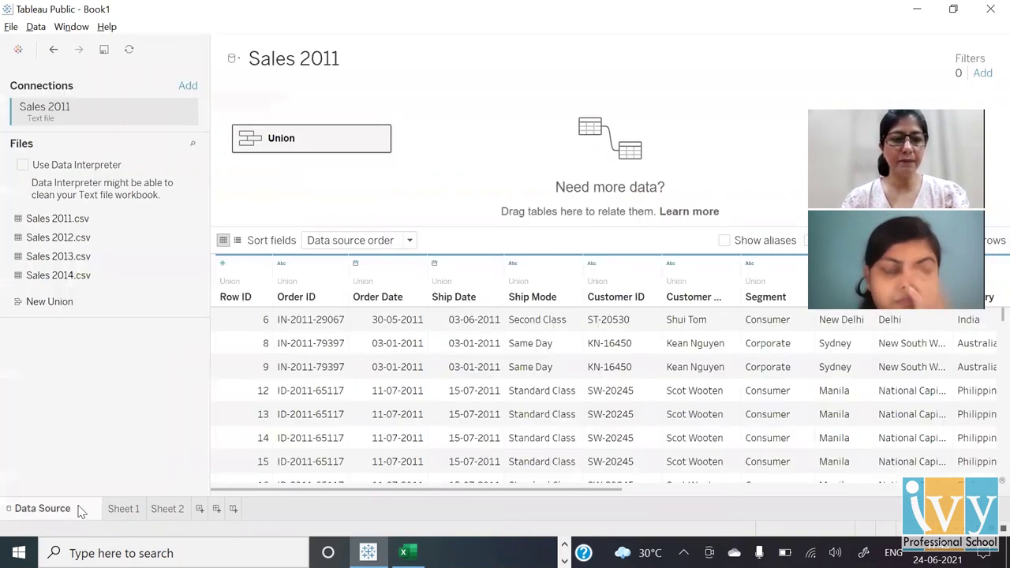
{"action": "left_click", "coordinate": [190, 86]}
{"action": "left_click", "coordinate": [290, 168]}
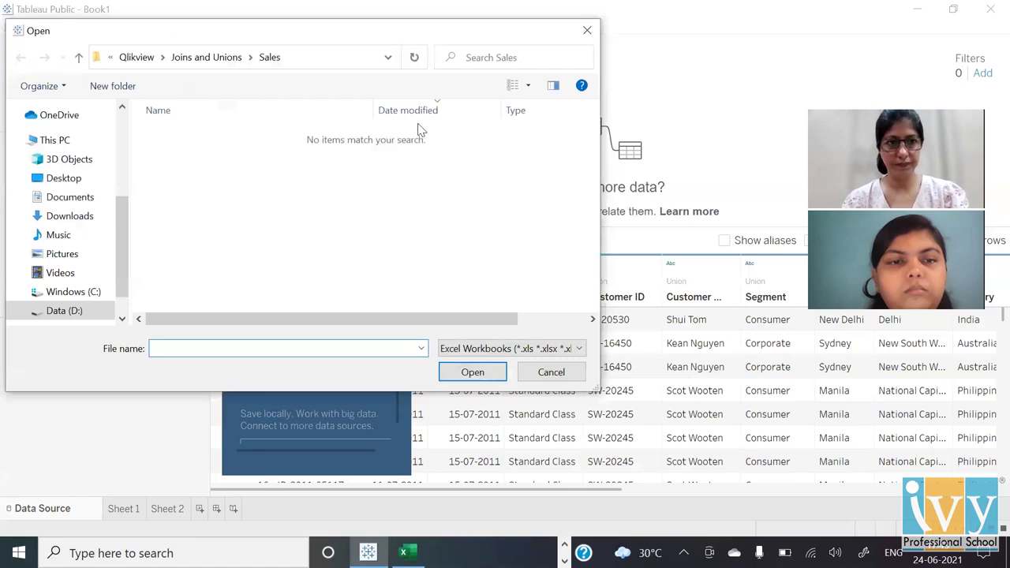
{"action": "left_click", "coordinate": [849, 85]}
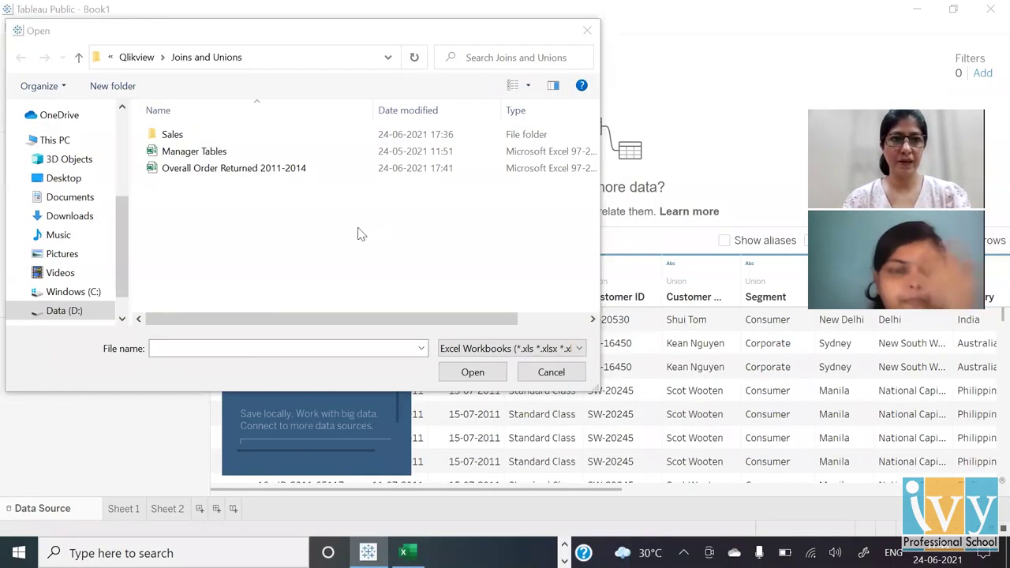
{"action": "left_click", "coordinate": [184, 177]}
{"action": "left_click", "coordinate": [474, 372]}
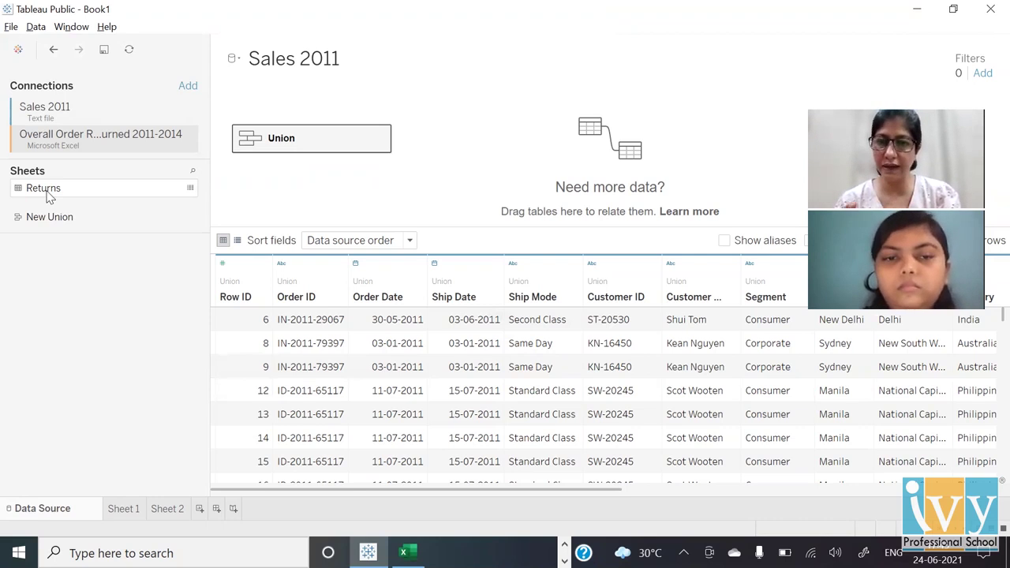
Relate the Returns sheet to the Union table on Order ID and review the data preview of both tables.
{"action": "left_click_drag", "start_coordinate": [47, 196], "coordinate": [477, 150]}
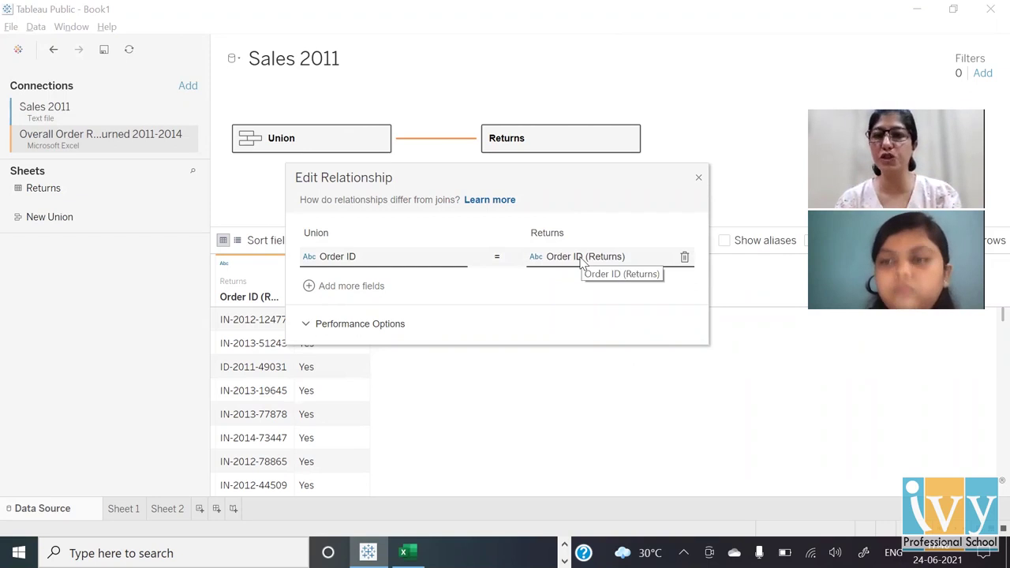
{"action": "left_click", "coordinate": [699, 177]}
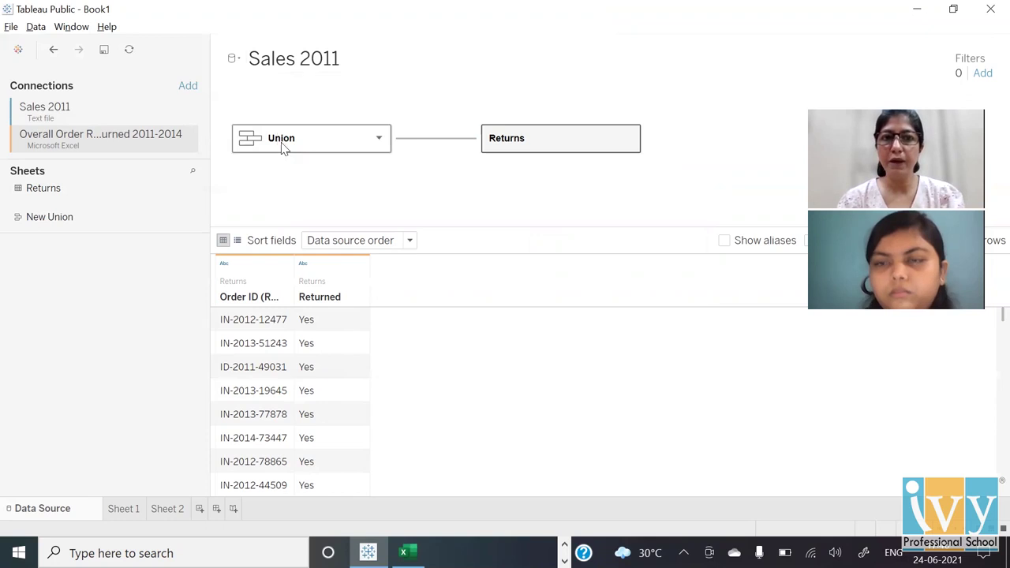
{"action": "mouse_move", "coordinate": [283, 153]}
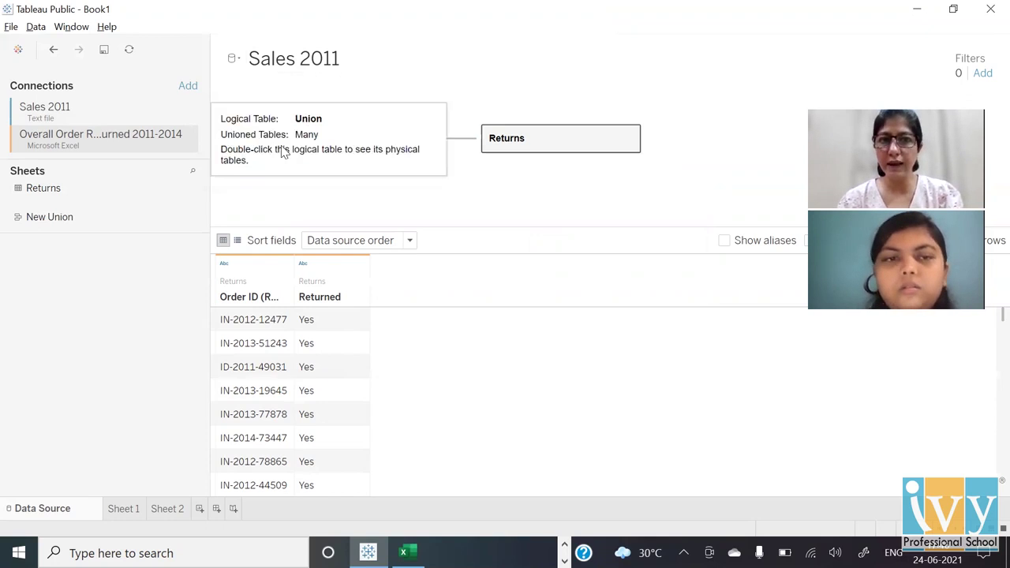
{"action": "left_click", "coordinate": [510, 176]}
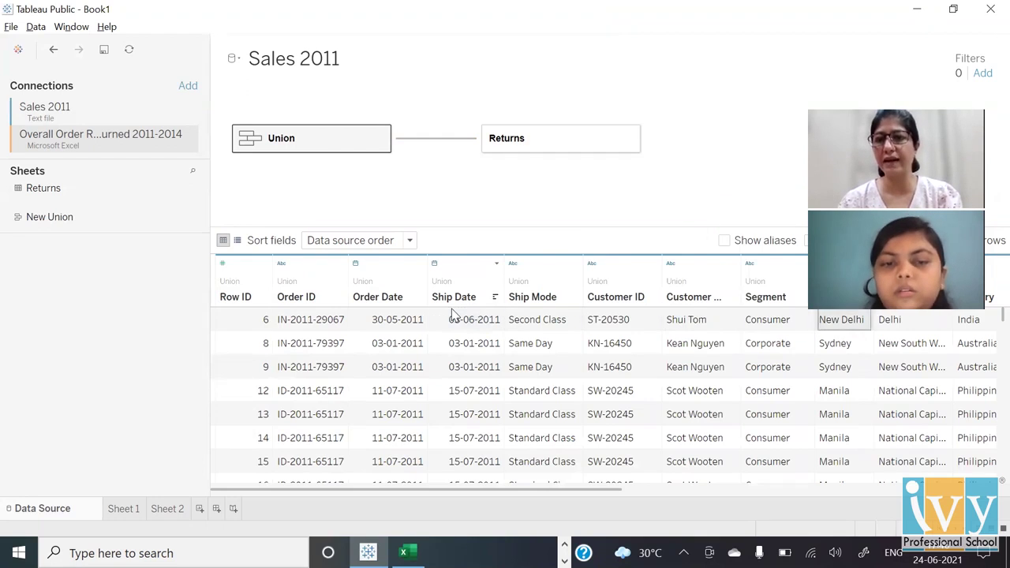
{"action": "scroll", "coordinate": [452, 314], "scroll_direction": "right", "scroll_amount": 10}
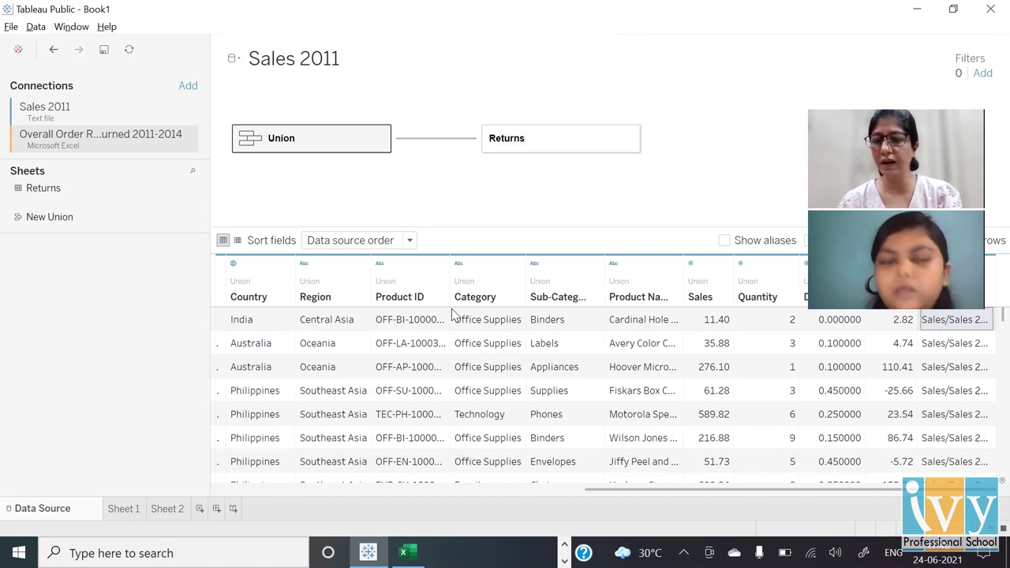
{"action": "scroll", "coordinate": [452, 314], "scroll_direction": "left", "scroll_amount": 10}
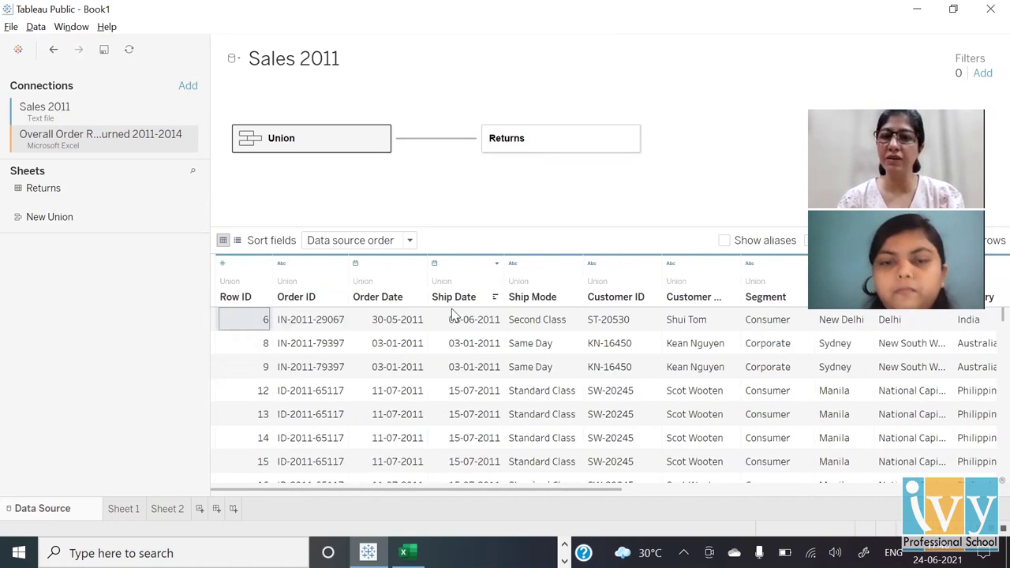
{"action": "left_click", "coordinate": [531, 146]}
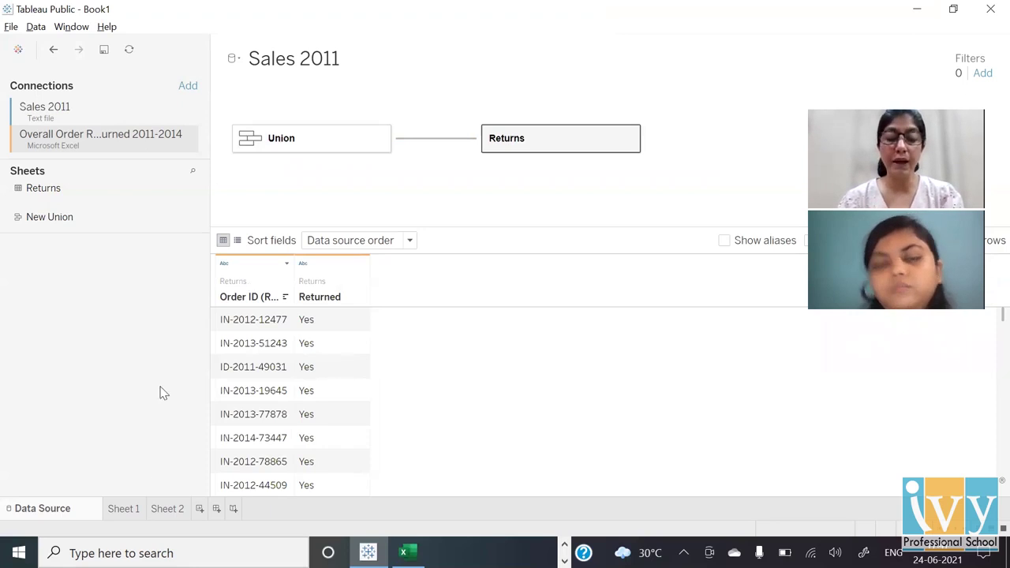
Add a new worksheet and review the fields grouped under the Returns and Union tables.
{"action": "left_click", "coordinate": [200, 509]}
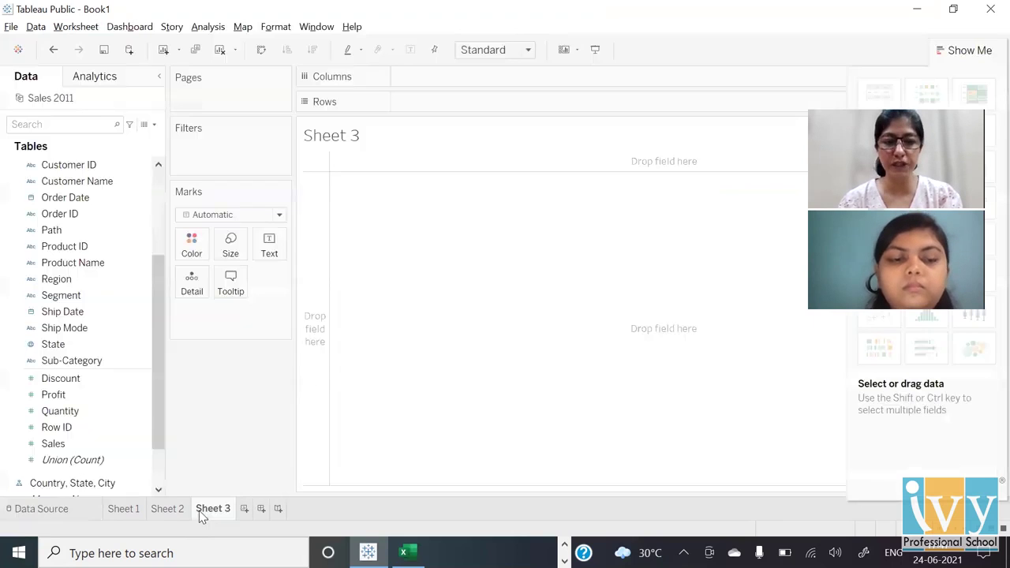
{"action": "left_click", "coordinate": [158, 177]}
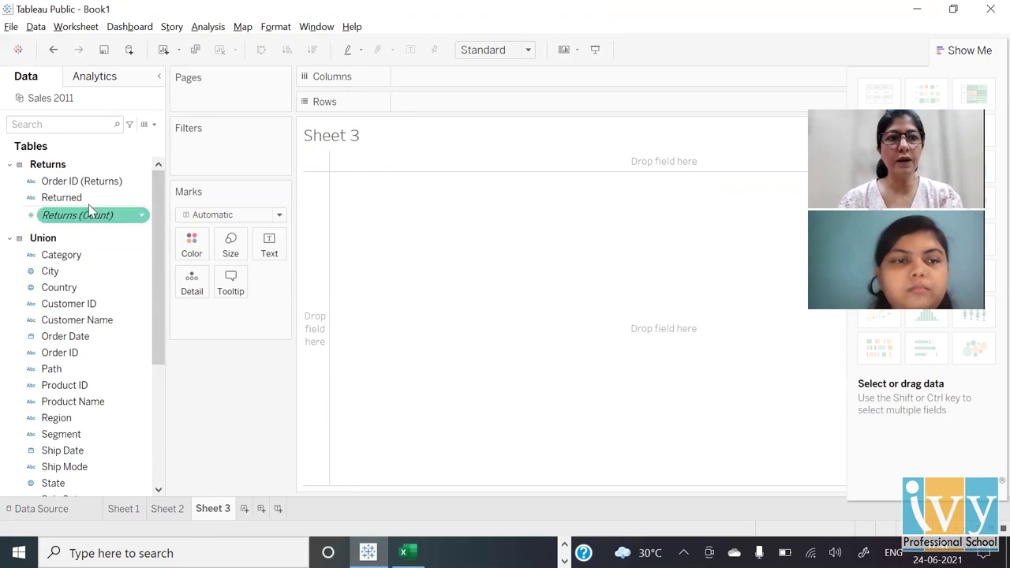
{"action": "left_click", "coordinate": [63, 181]}
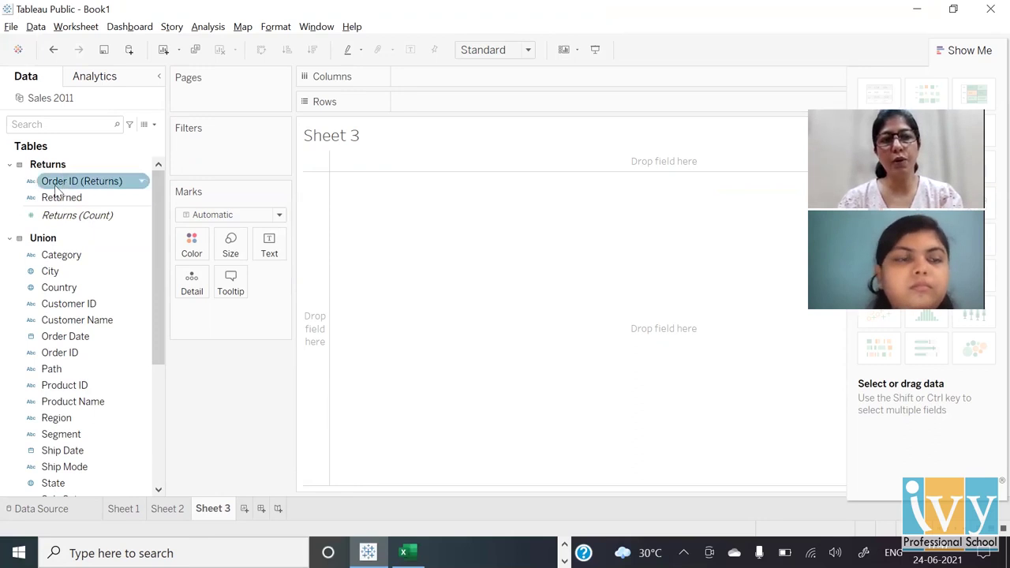
{"action": "left_click", "coordinate": [70, 198]}
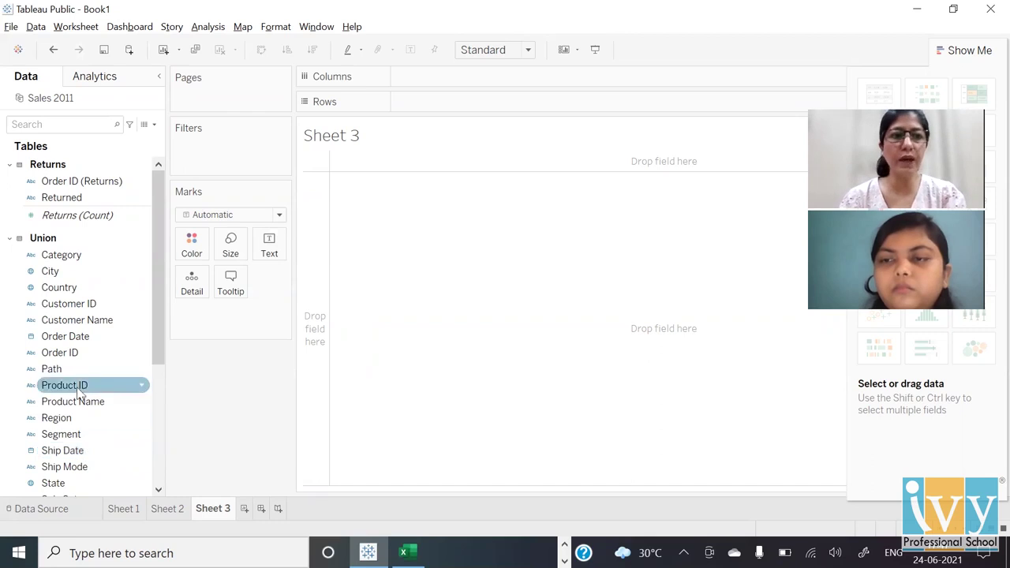
{"action": "left_click", "coordinate": [70, 290]}
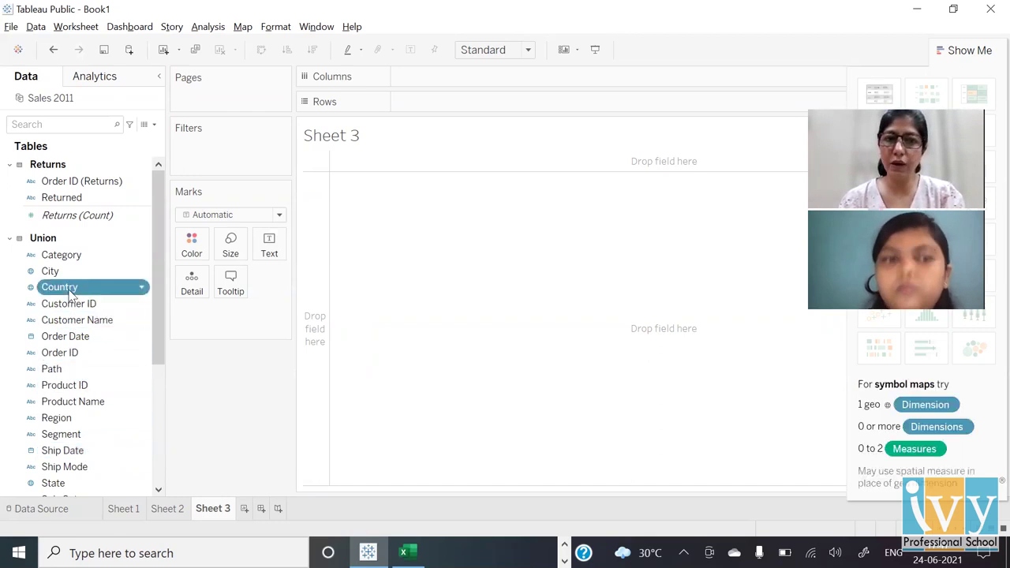
Build a text table of the Returns count by Country, and convert it to a filled map coloured by that count.
{"action": "double_click", "coordinate": [70, 292]}
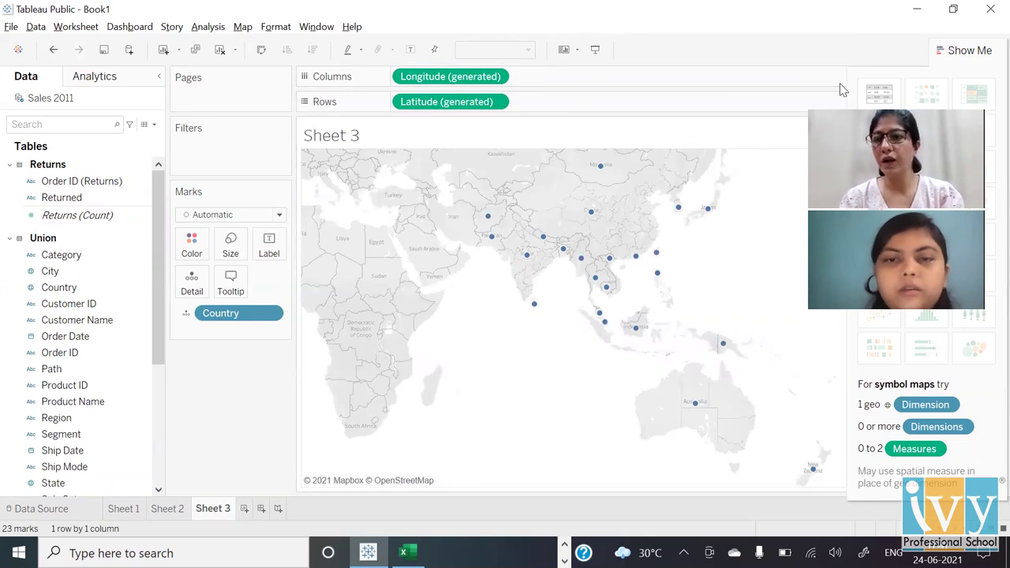
{"action": "left_click", "coordinate": [884, 93]}
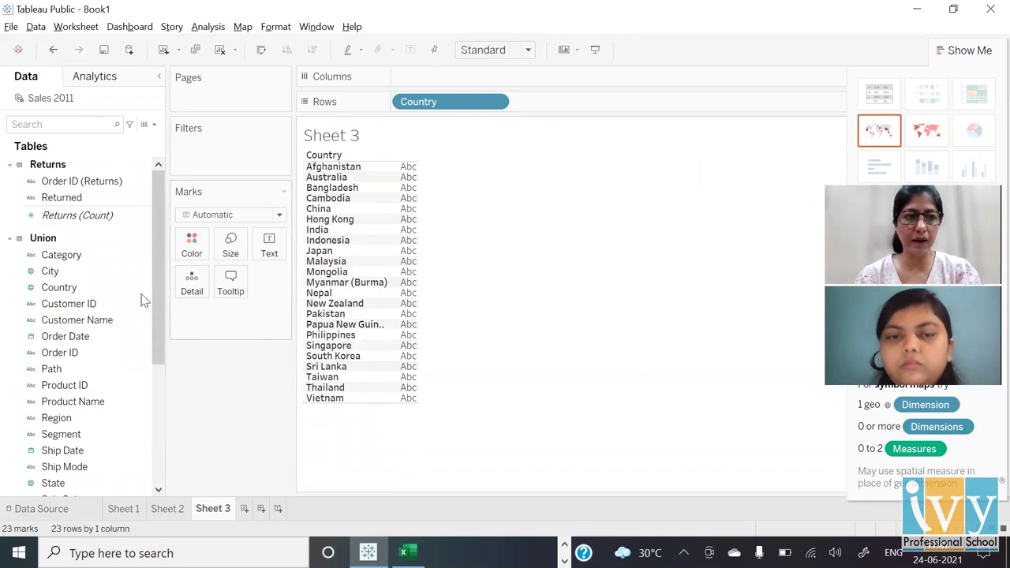
{"action": "left_click", "coordinate": [78, 220]}
{"action": "double_click", "coordinate": [79, 223]}
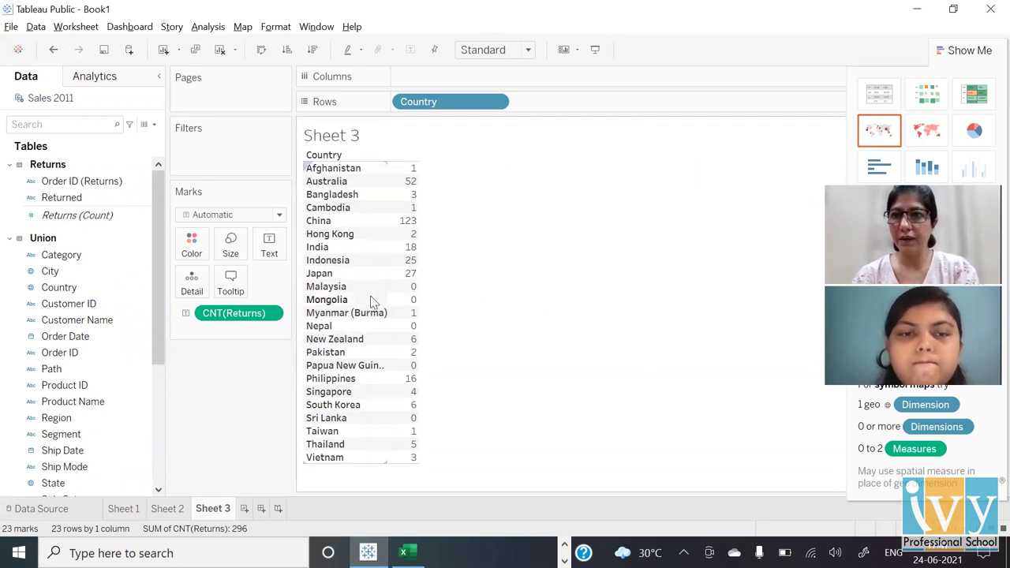
{"action": "left_click", "coordinate": [935, 139]}
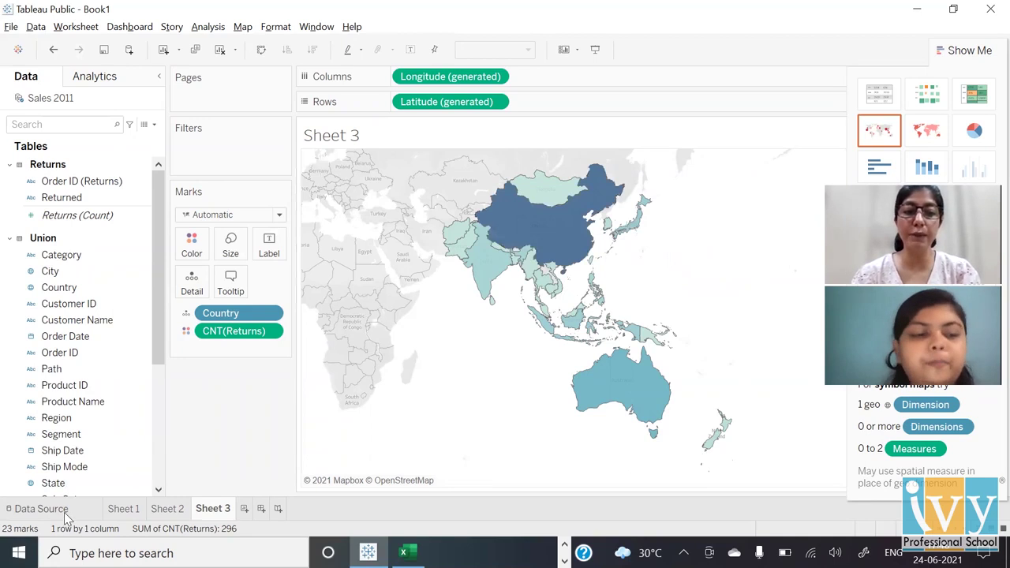
Open the data source page, and switch to the Joins and Unions folder in File Explorer to locate the Manager Tables workbook.
{"action": "left_click", "coordinate": [41, 509]}
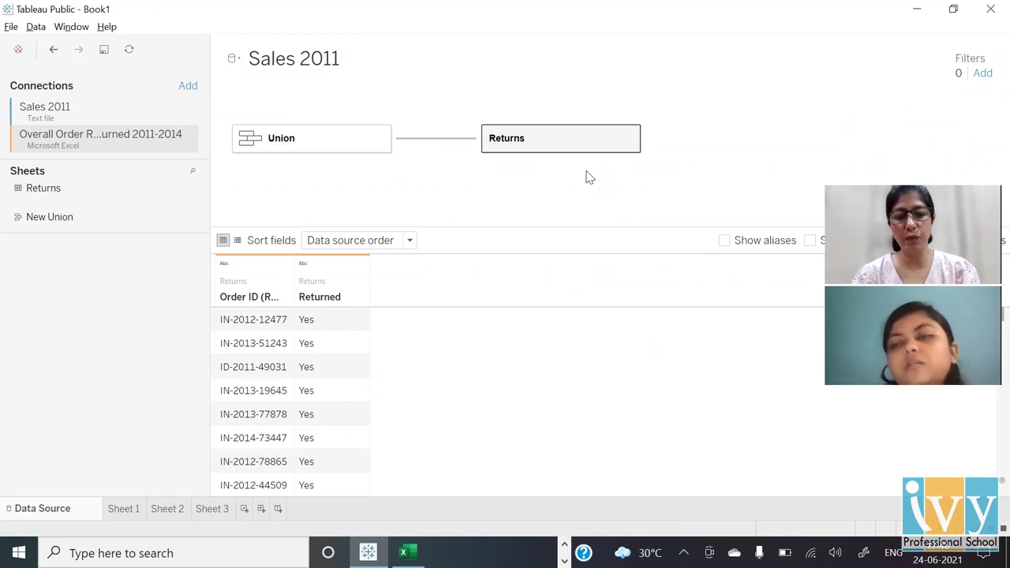
{"action": "key", "text": "alt+Tab"}
{"action": "key", "text": "Tab"}
{"action": "key", "text": "Tab"}
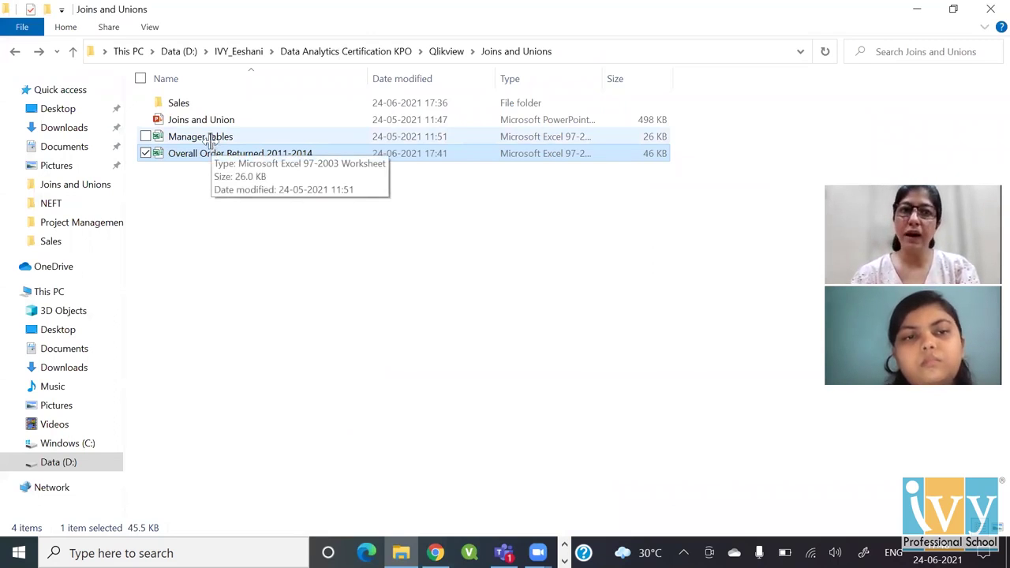
Return to Tableau, add an Excel connection to Manager Tables, and relate its People sheet to the Union table on Region.
{"action": "key", "text": "alt+Tab"}
{"action": "left_click", "coordinate": [186, 87]}
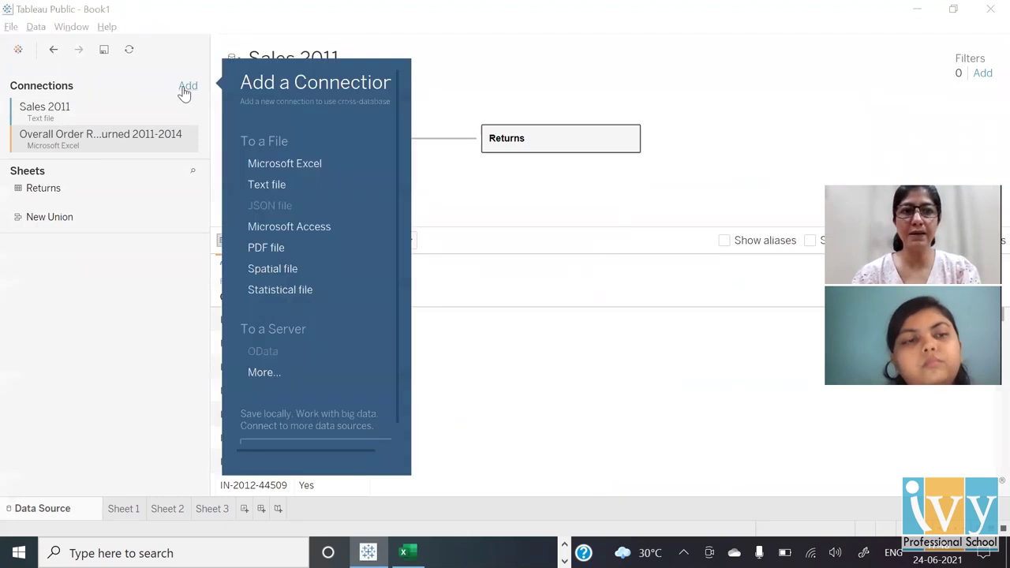
{"action": "left_click", "coordinate": [259, 167]}
{"action": "left_click", "coordinate": [199, 157]}
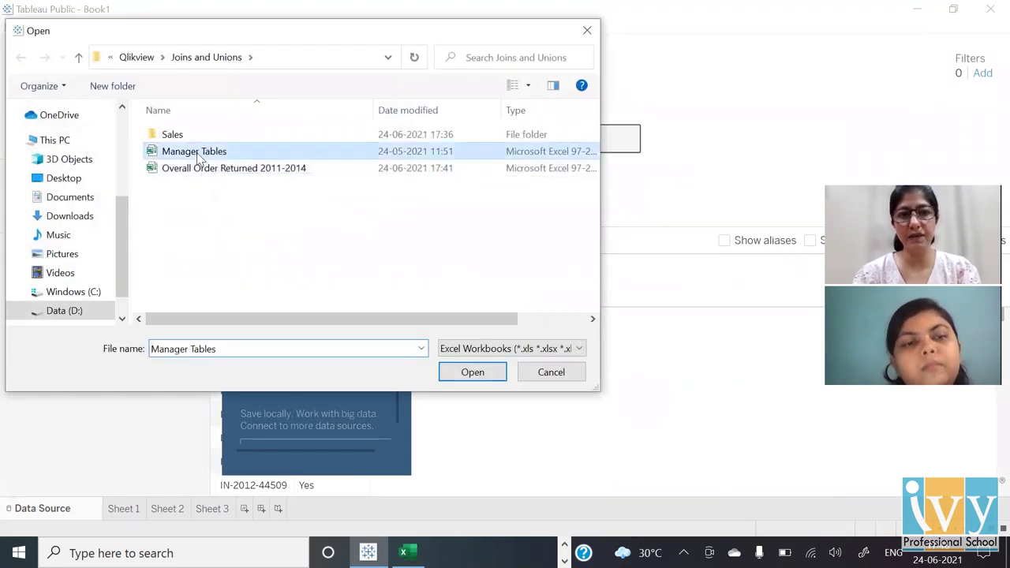
{"action": "double_click", "coordinate": [199, 157]}
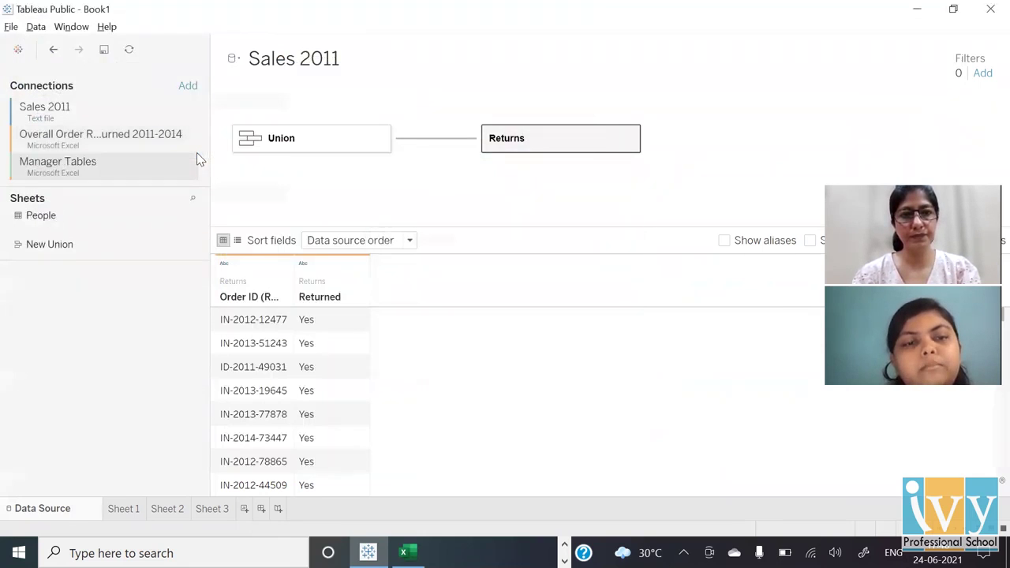
{"action": "left_click_drag", "start_coordinate": [66, 215], "coordinate": [500, 192]}
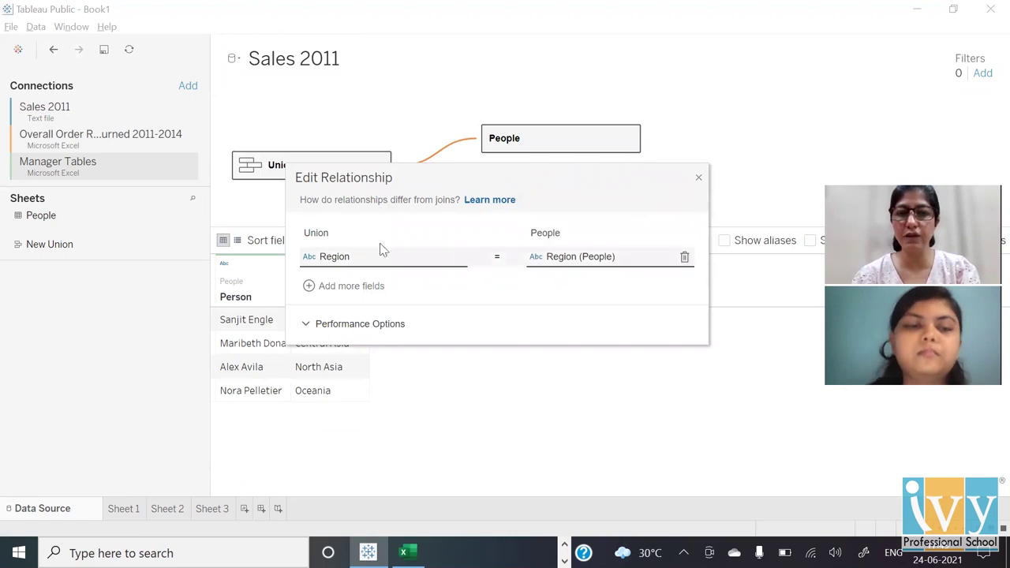
{"action": "left_click", "coordinate": [699, 180]}
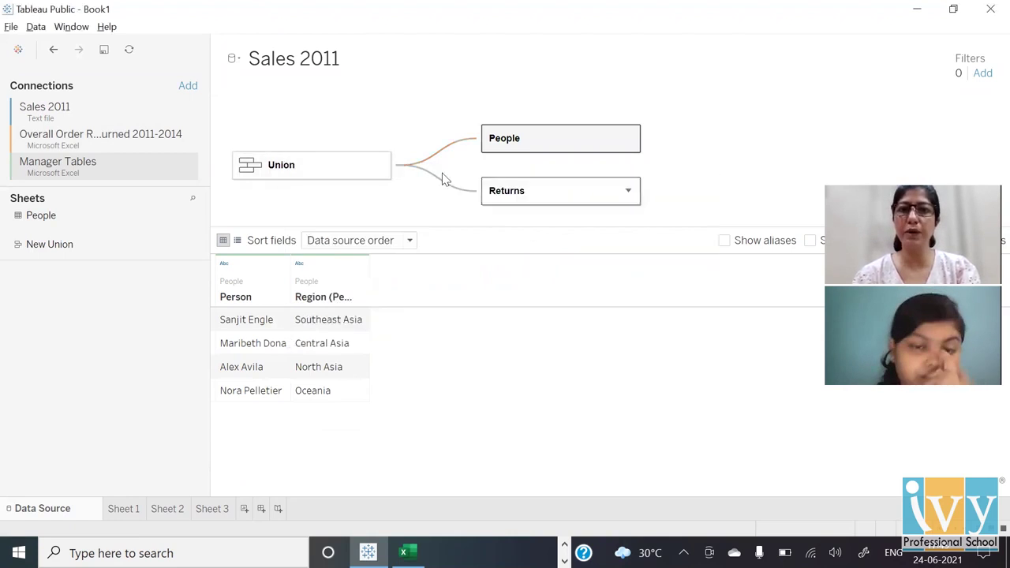